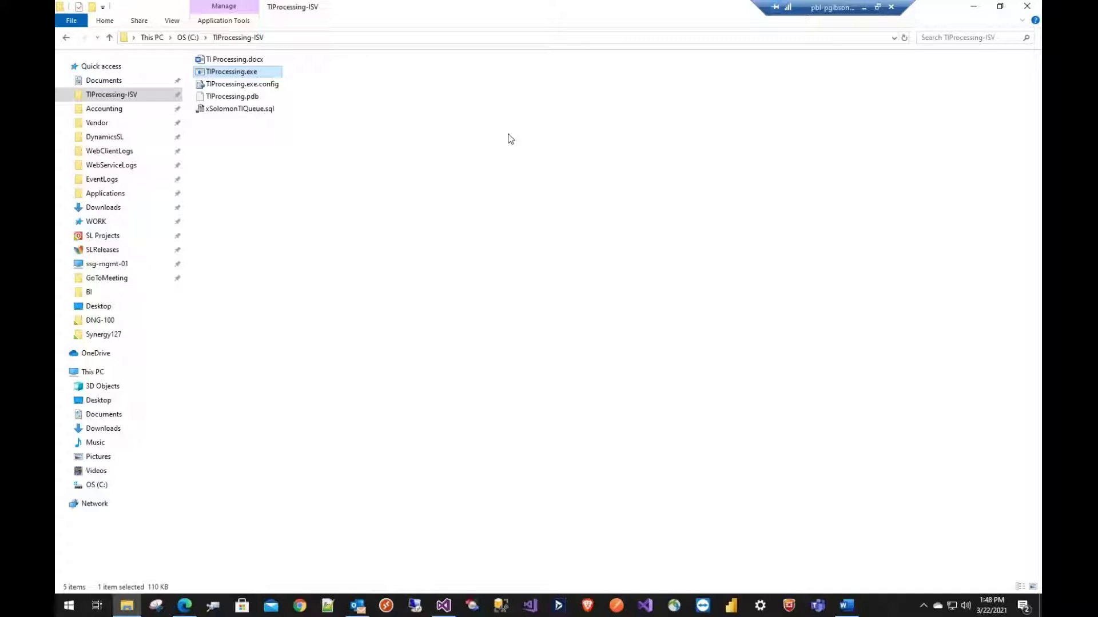
- Launch TIProcessing.exe, move its TI Automation Processing window clear of the Dynamics SL menu, and start the TI monitor
double_click(238, 73)
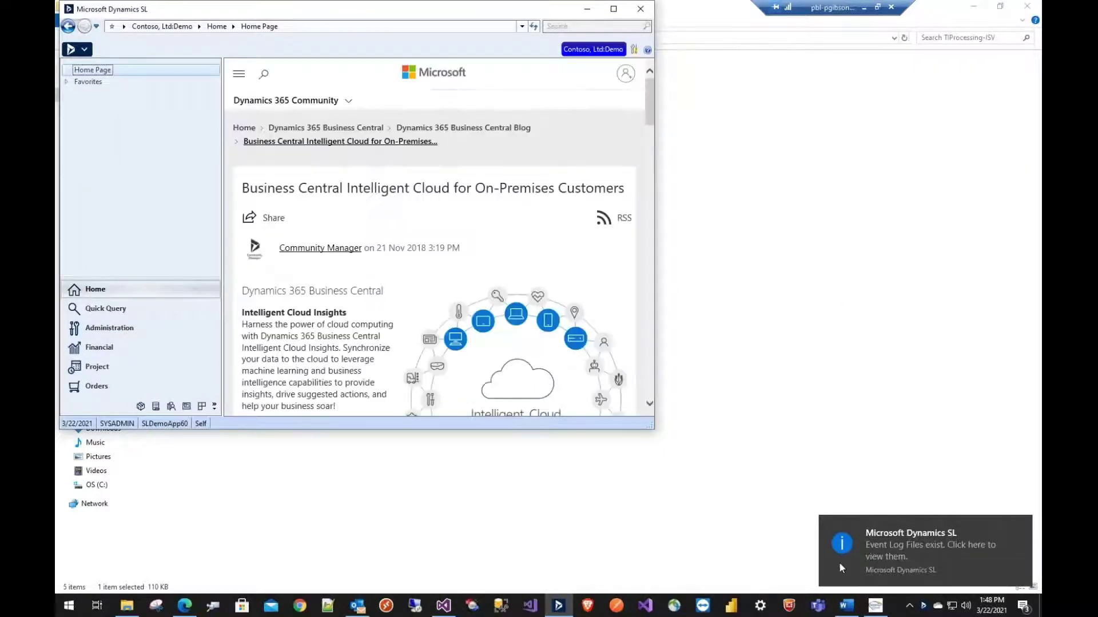
left_click(880, 610)
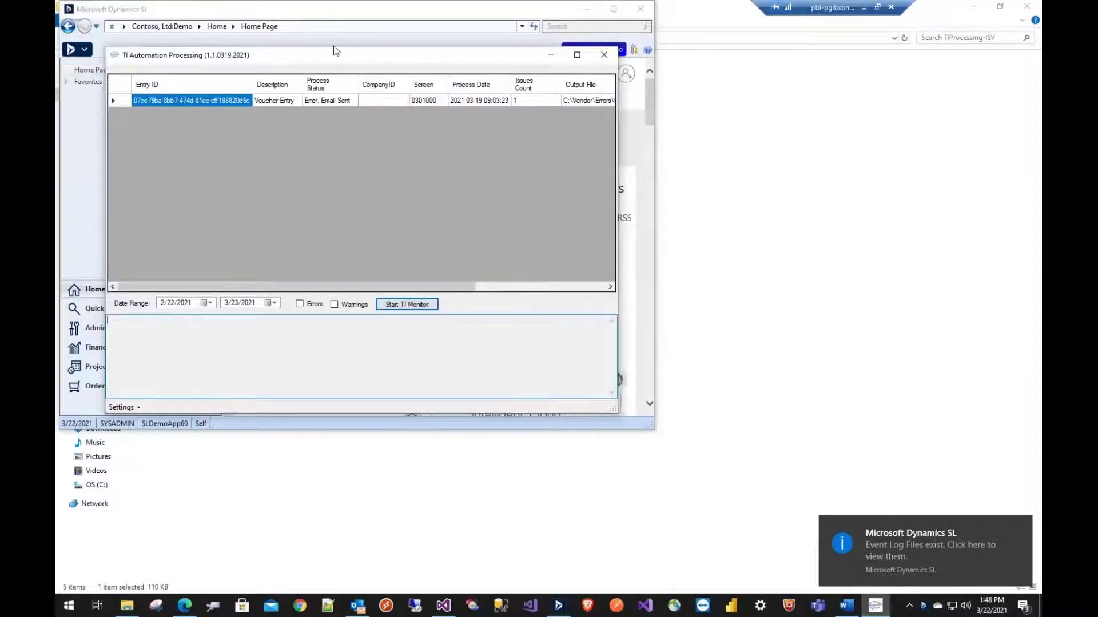
left_click_drag(362, 62, 540, 123)
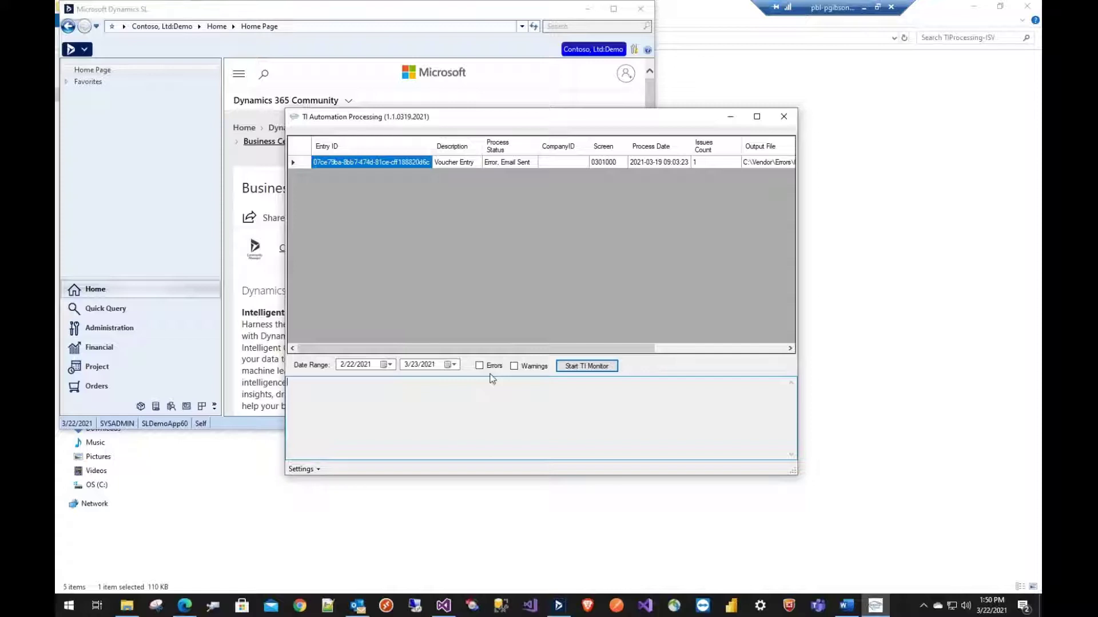
left_click(598, 368)
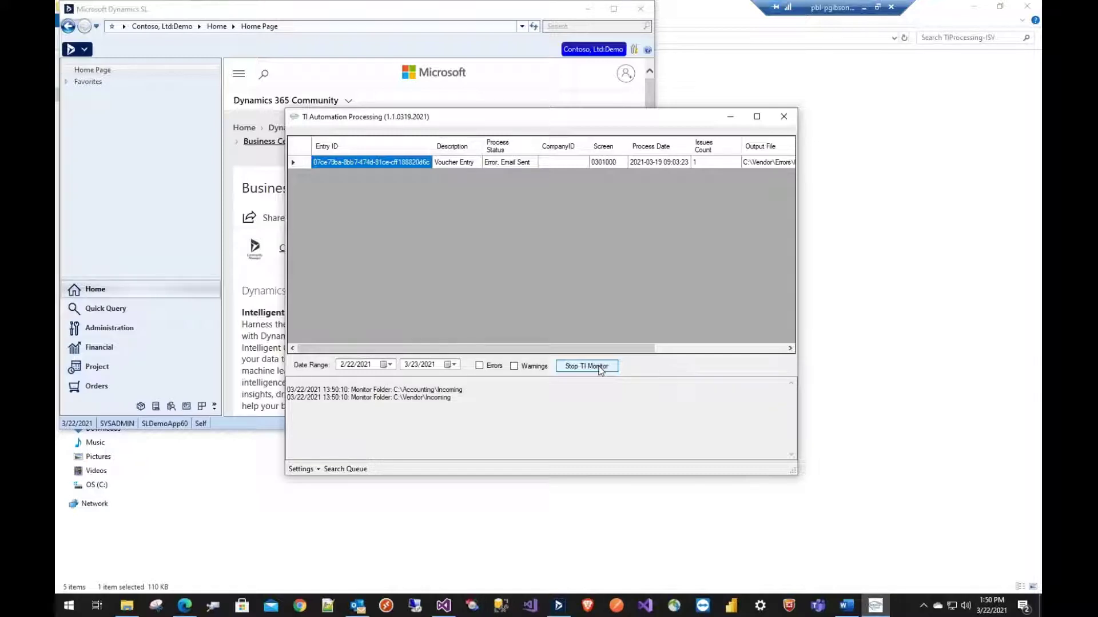
- Copy 0101000-0001.csv from the C:\Accounting folder into its Incoming subfolder
left_click(960, 320)
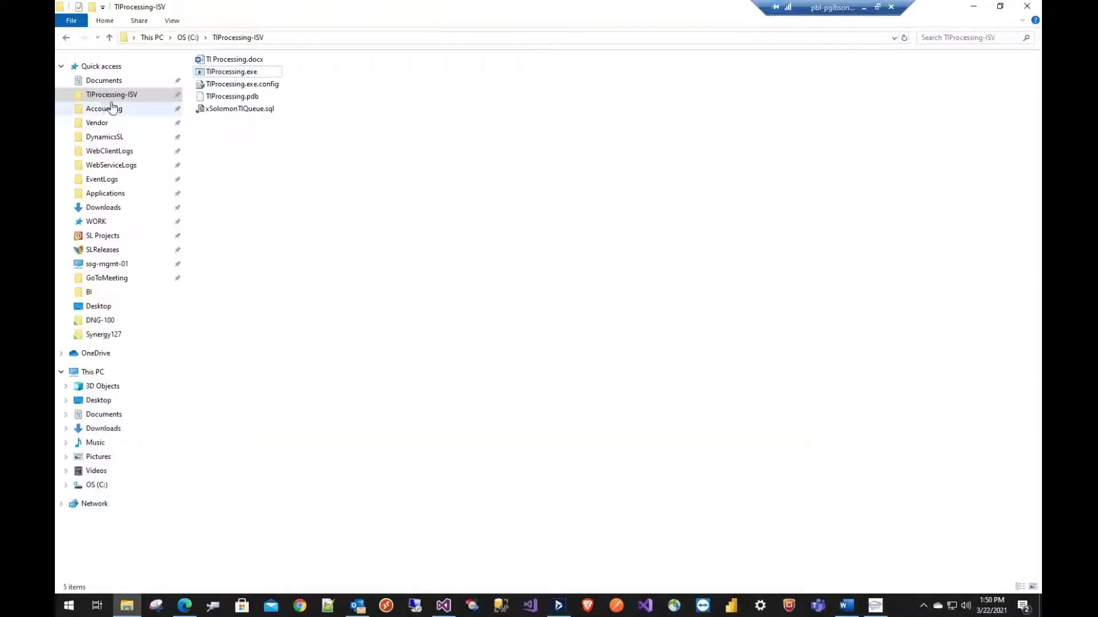
left_click(94, 108)
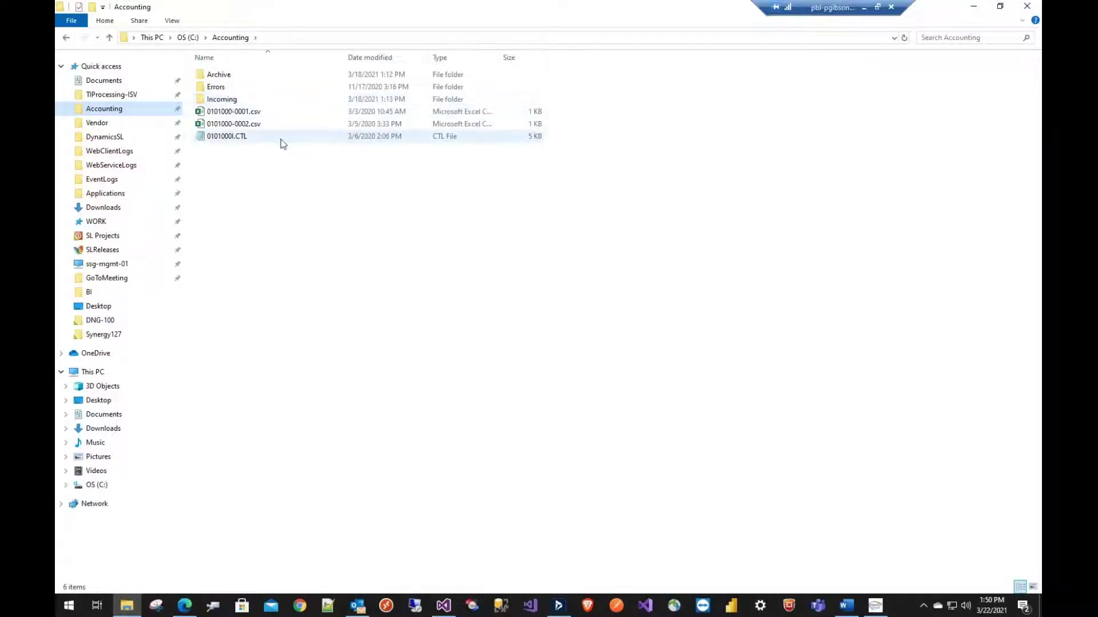
left_click(246, 114)
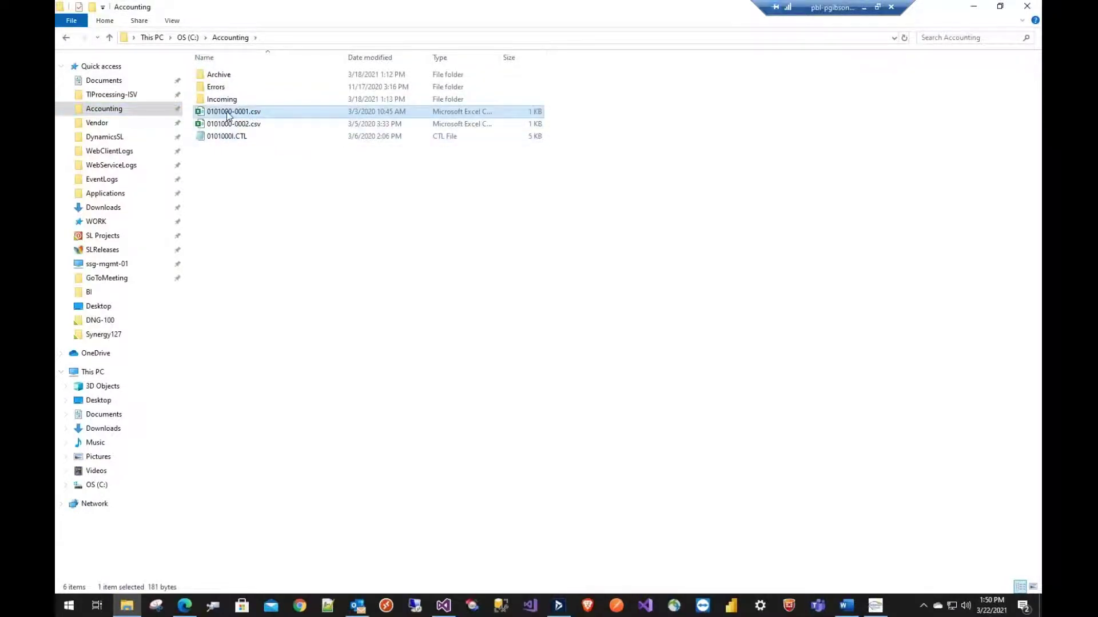
mouse_move(238, 111)
left_mouse_down()
mouse_move(300, 112)
mouse_move(250, 113)
left_mouse_up()
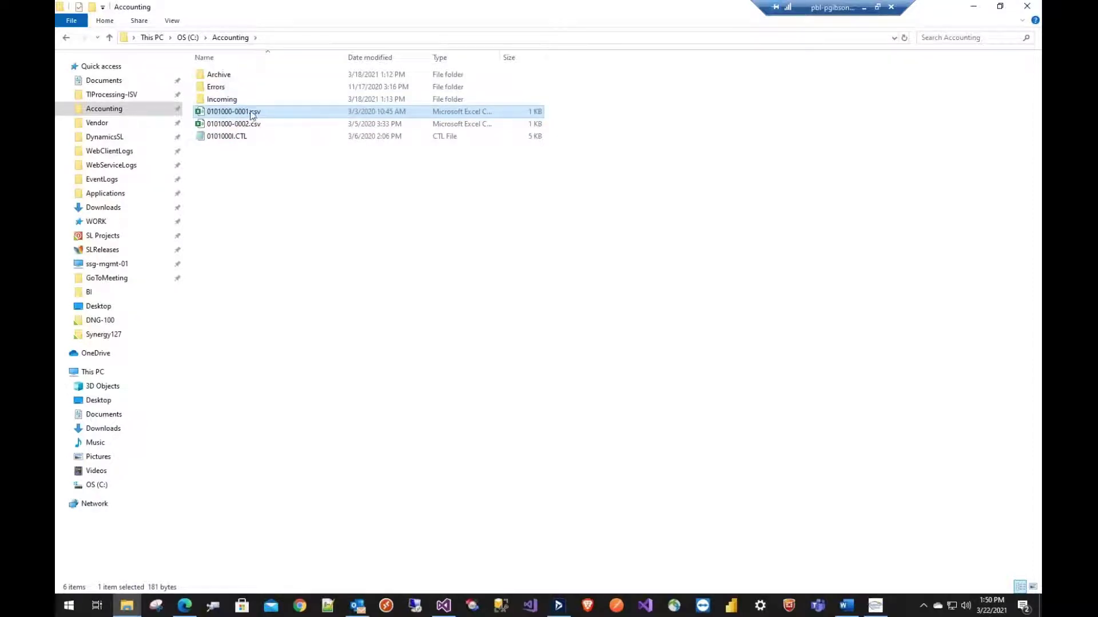
double_click(223, 99)
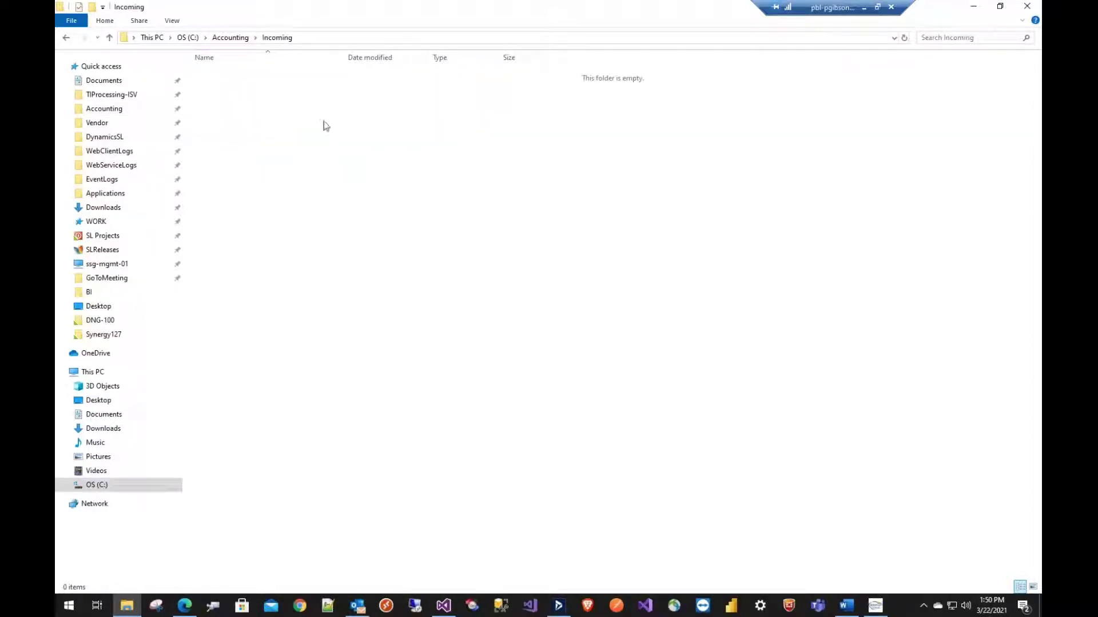
key("ctrl+v")
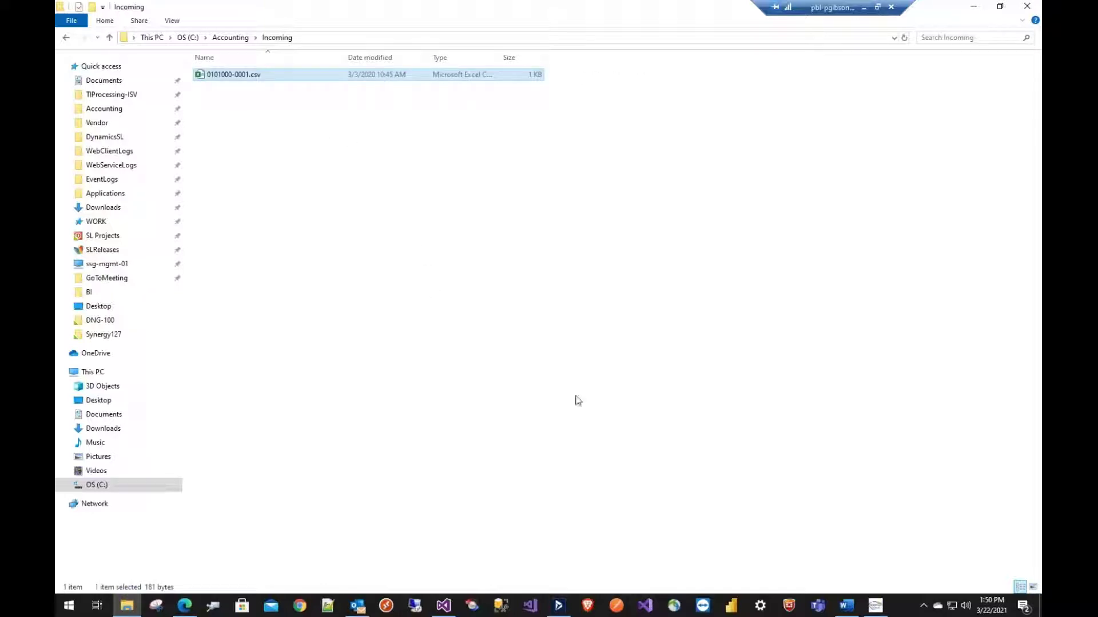
- Examine the TI Automation Processing log for the 0101000-0001.csv run command and its processing result
left_click(875, 608)
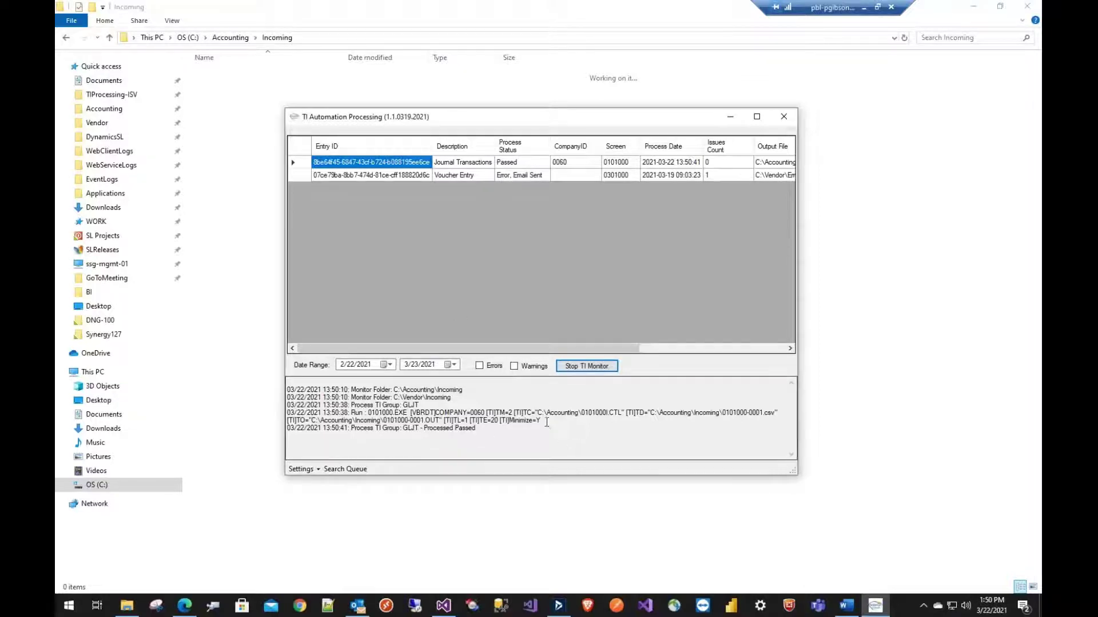
left_click_drag(547, 422, 291, 412)
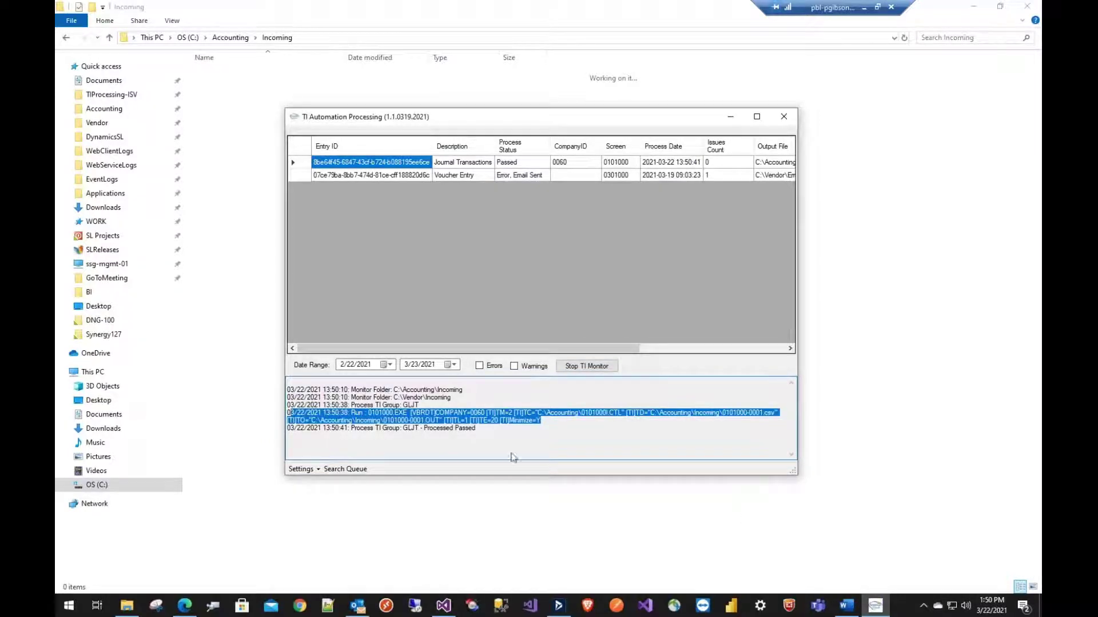
left_click_drag(478, 427, 297, 427)
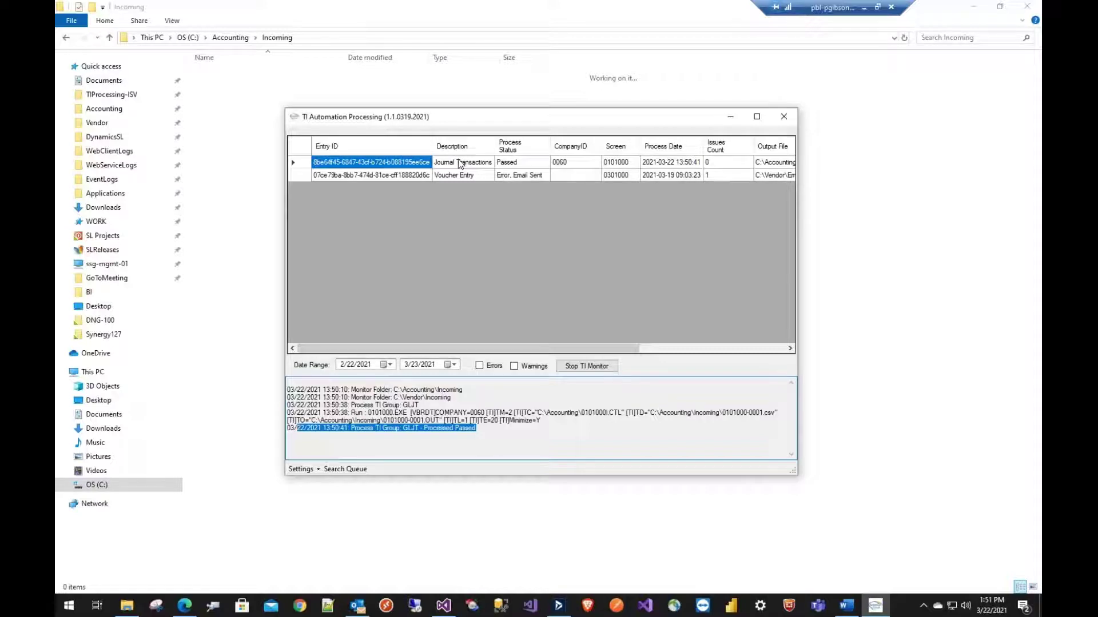
- Copy 0101000-0002.csv from the C:\Accounting folder into its Incoming subfolder
left_click(231, 43)
left_click(231, 38)
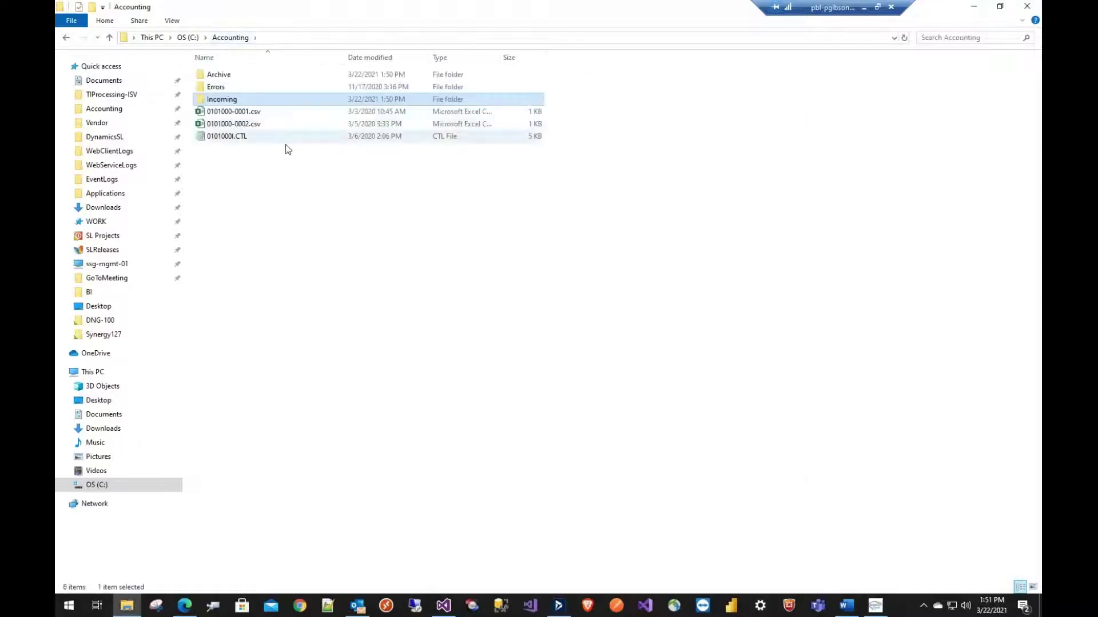
right_click(236, 125)
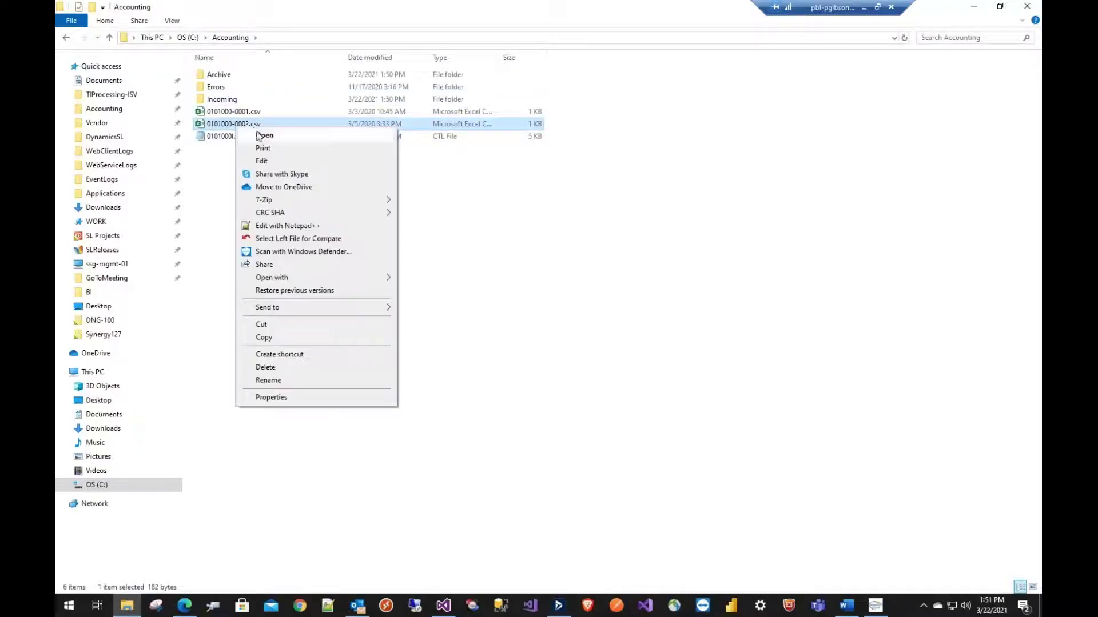
left_click(264, 337)
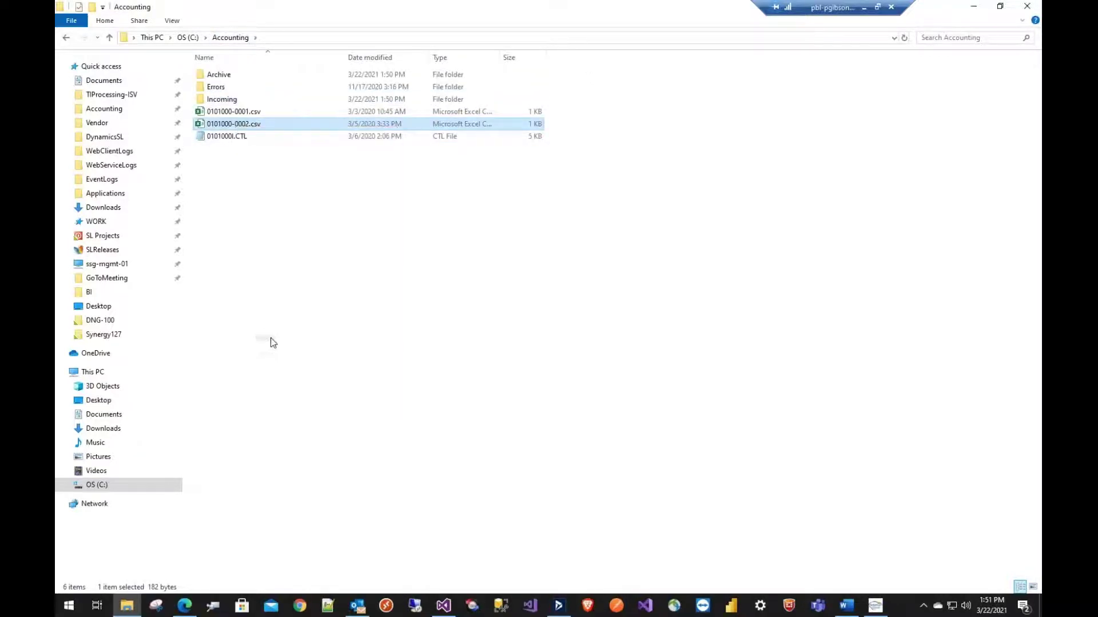
double_click(231, 101)
right_click(325, 148)
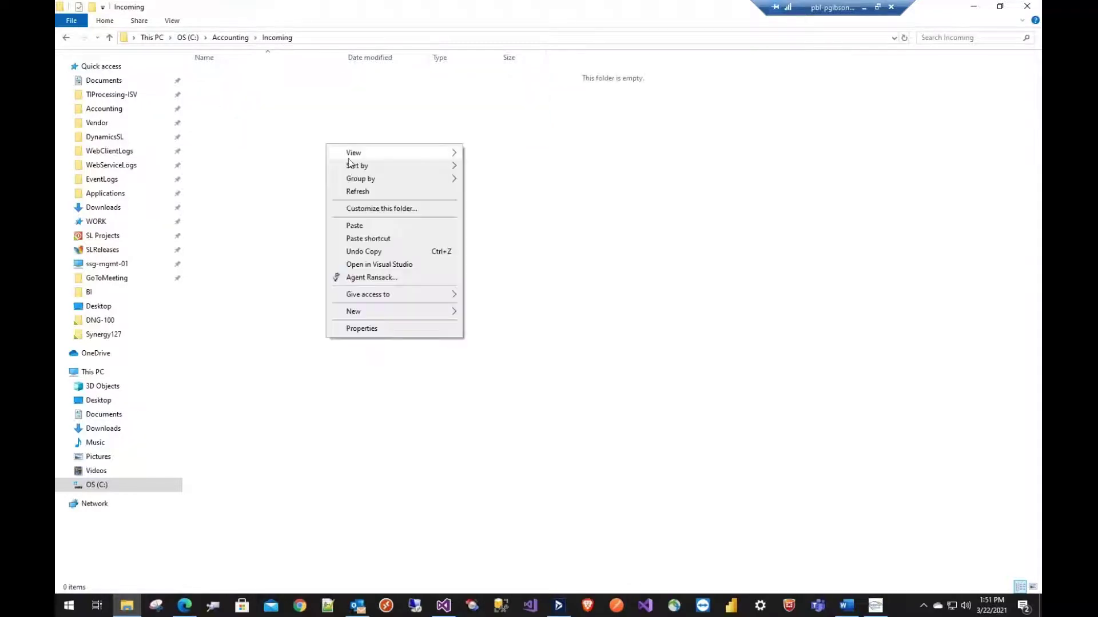
left_click(354, 225)
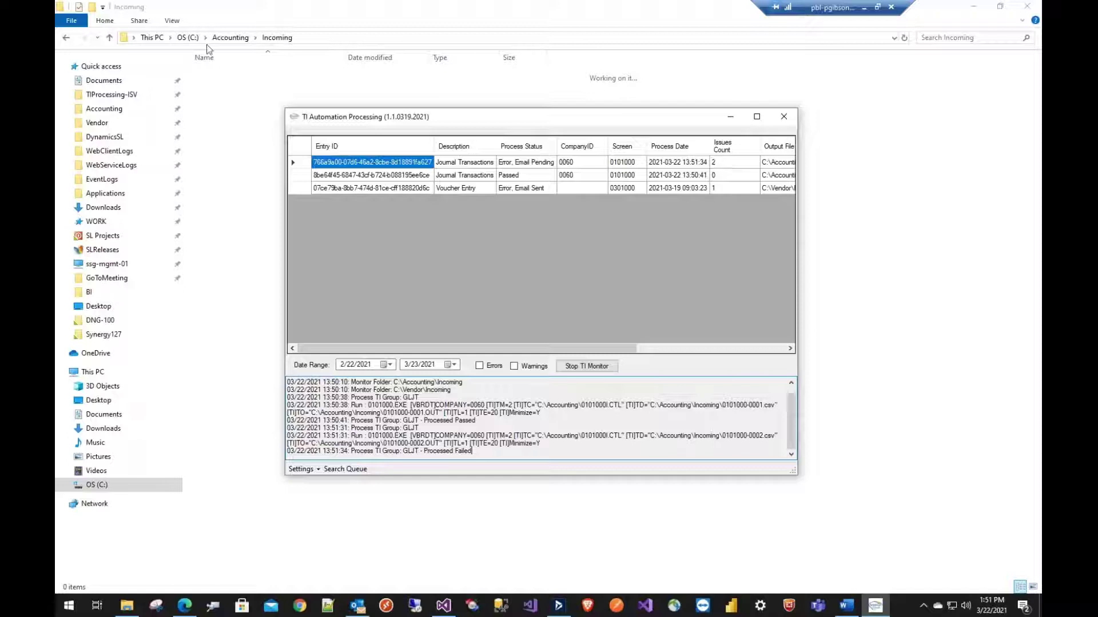
- Check the Accounting Incoming and Archive folders for the processed files, widening the Archive name column to read the full file names
left_click(232, 38)
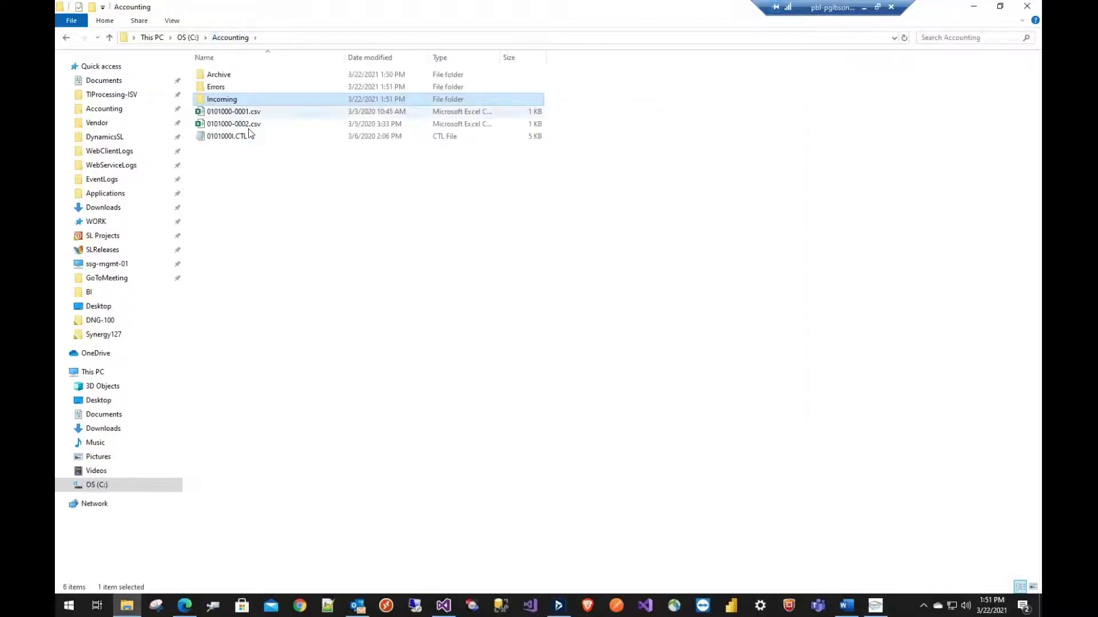
double_click(232, 101)
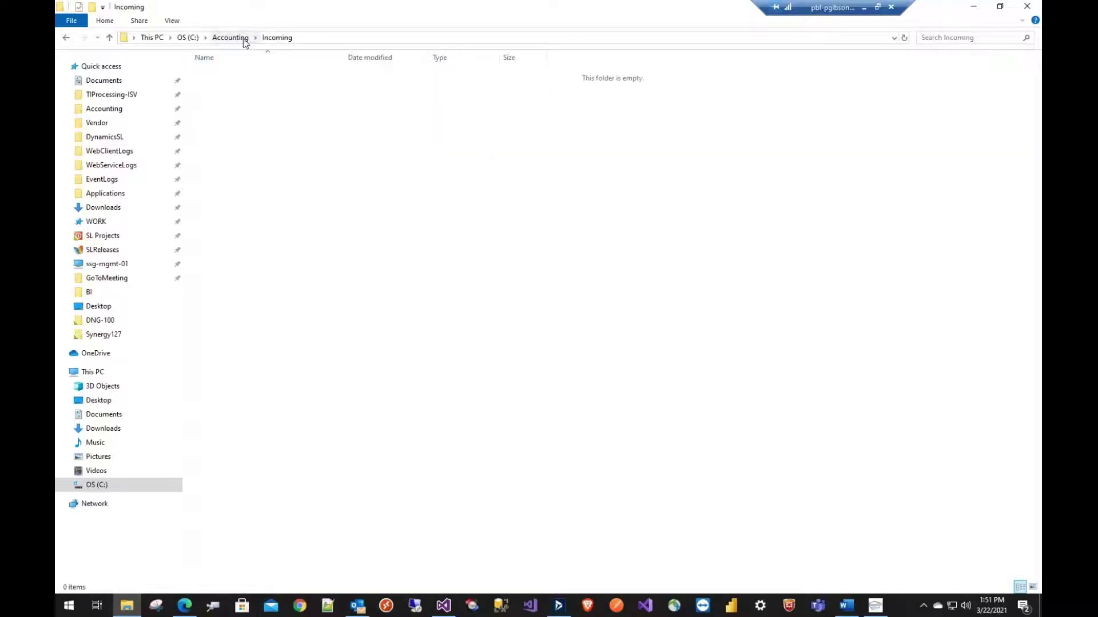
left_click(240, 38)
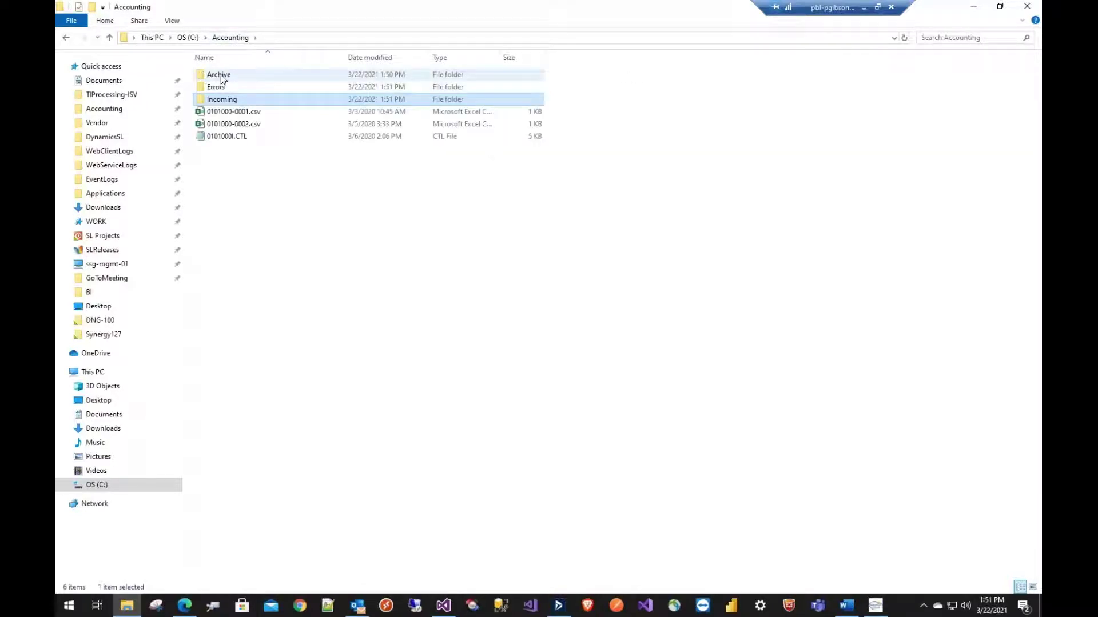
double_click(222, 76)
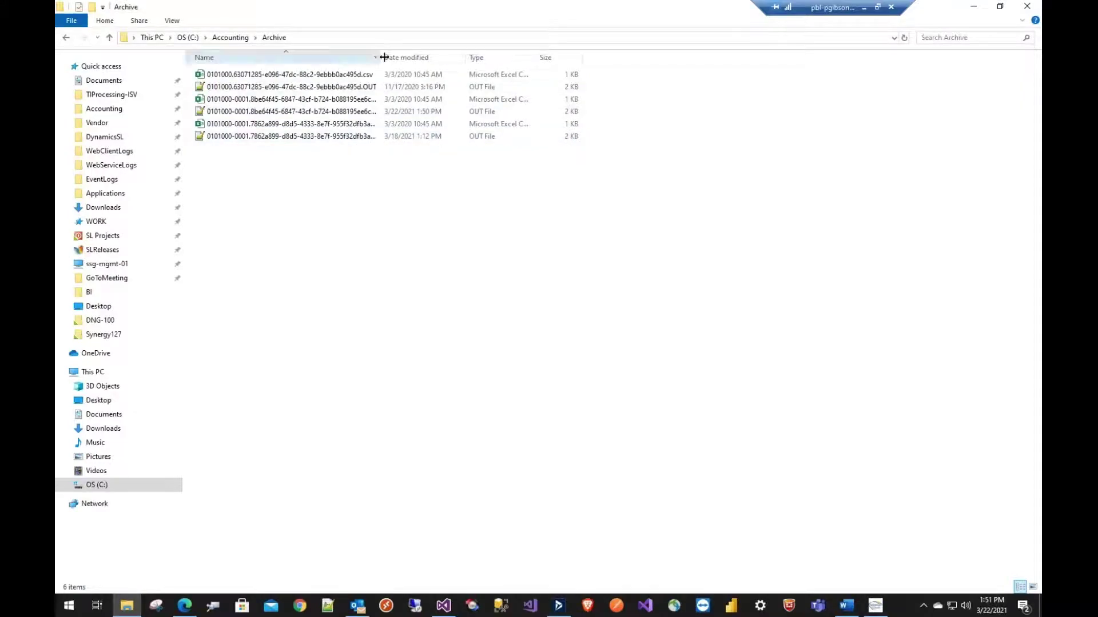
left_click_drag(381, 55, 513, 52)
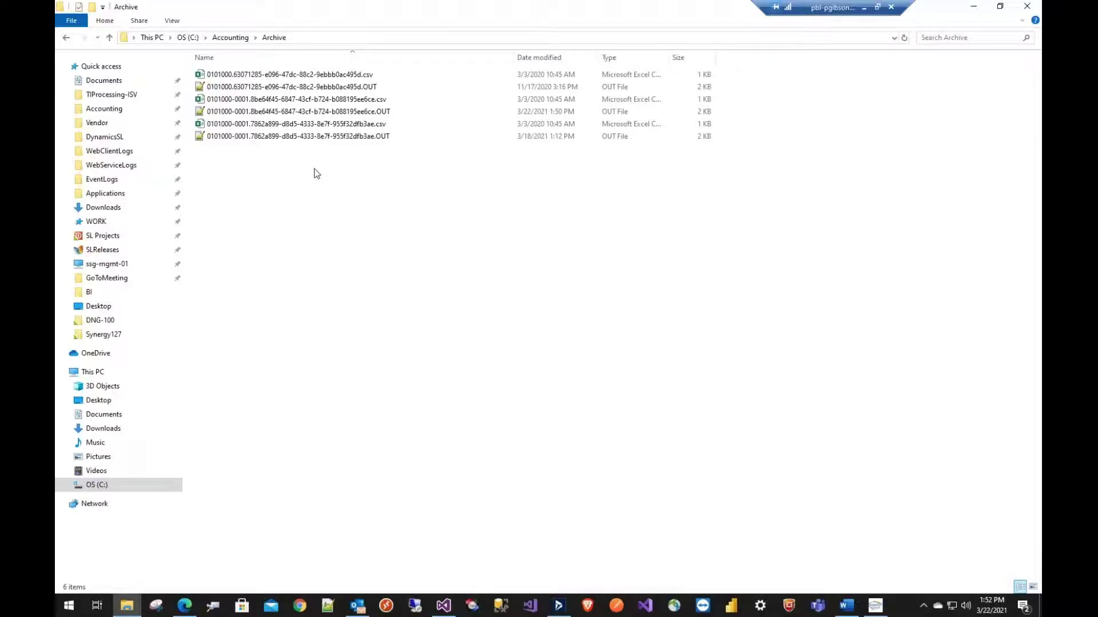
- Inspect the full file names in the Accounting Errors folder, and switch to Outlook
left_click(239, 39)
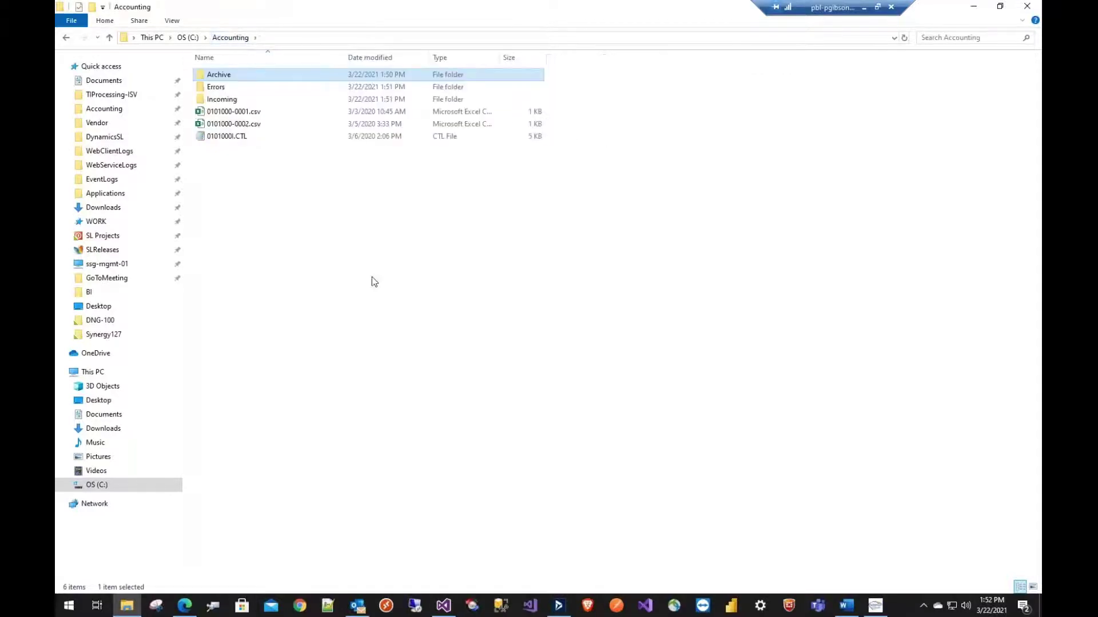
double_click(216, 87)
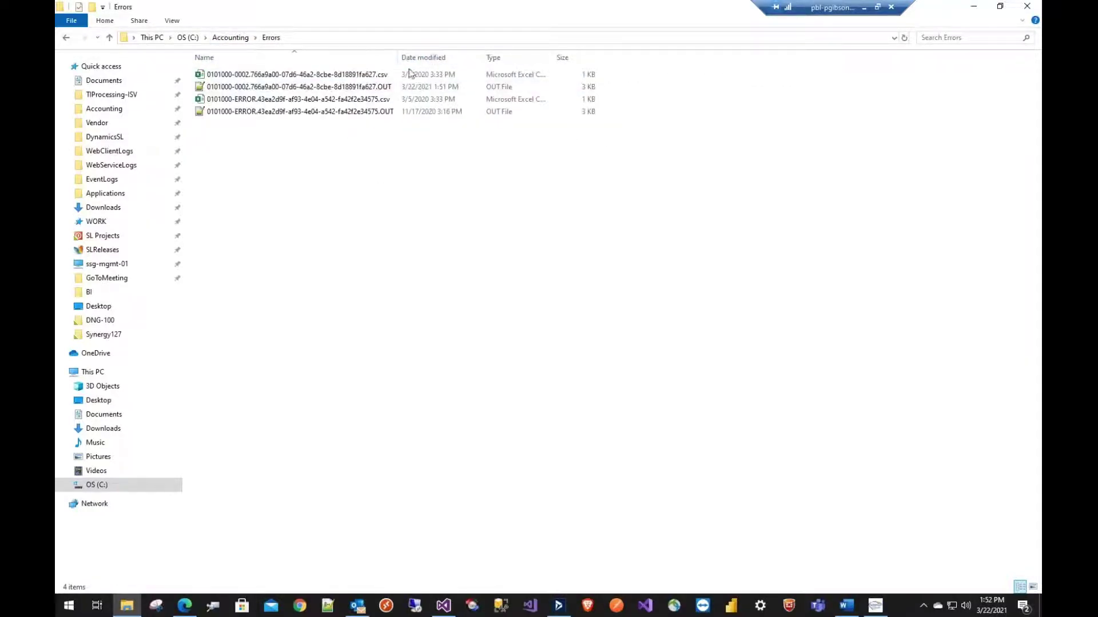
left_click_drag(400, 57, 419, 58)
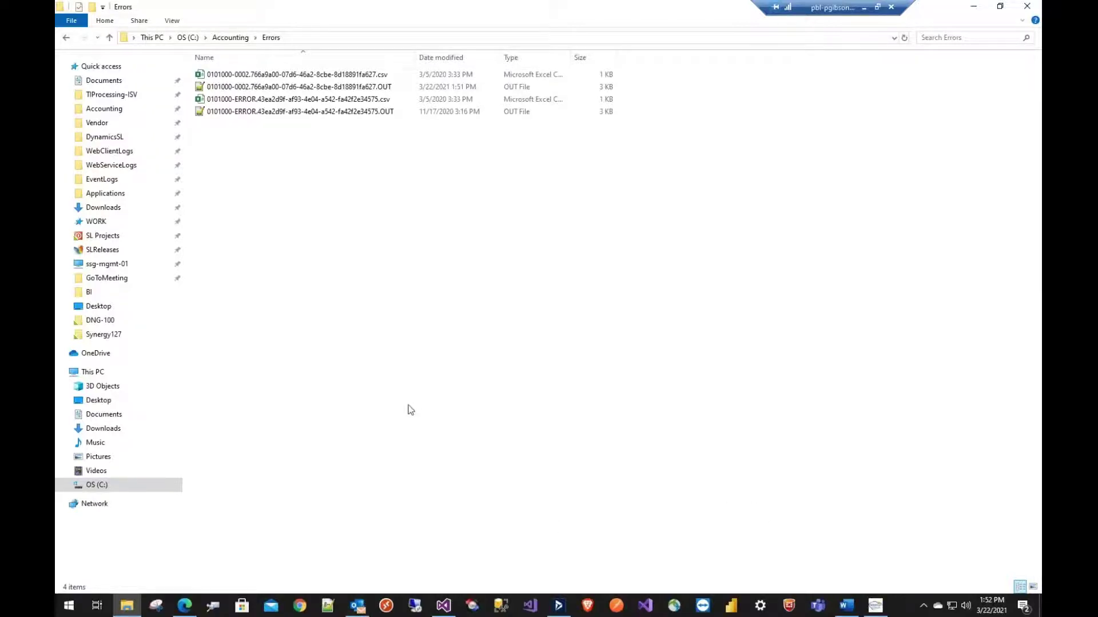
left_click(354, 607)
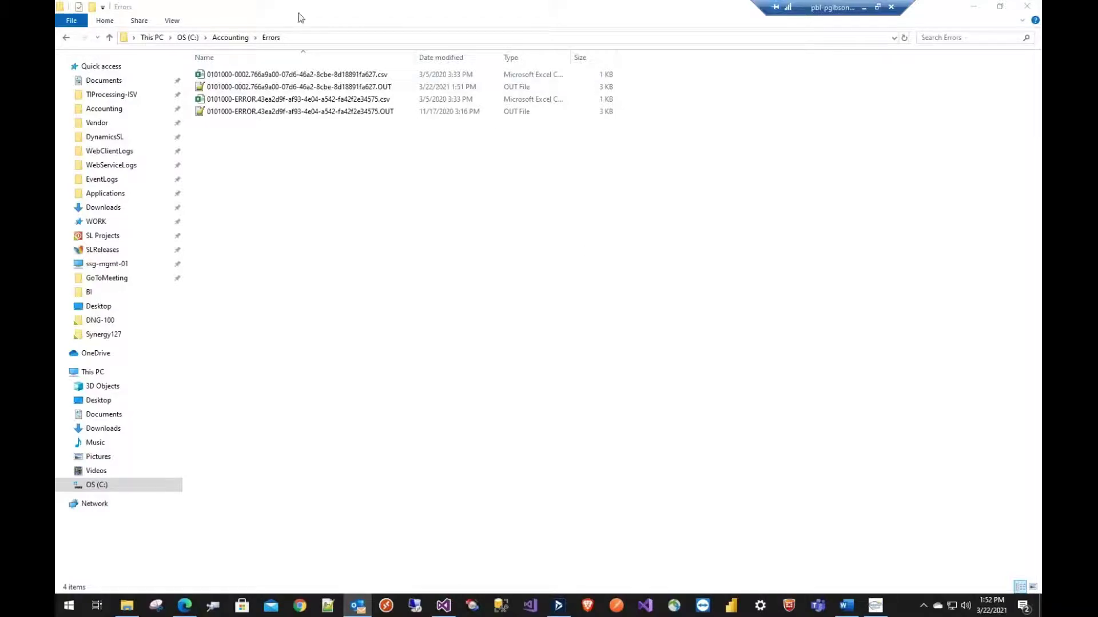
- In TI Automation Processing, review the newest Journal Transactions entry's result details in a widened window, including the "Data must be entered in this field" row
left_click(875, 606)
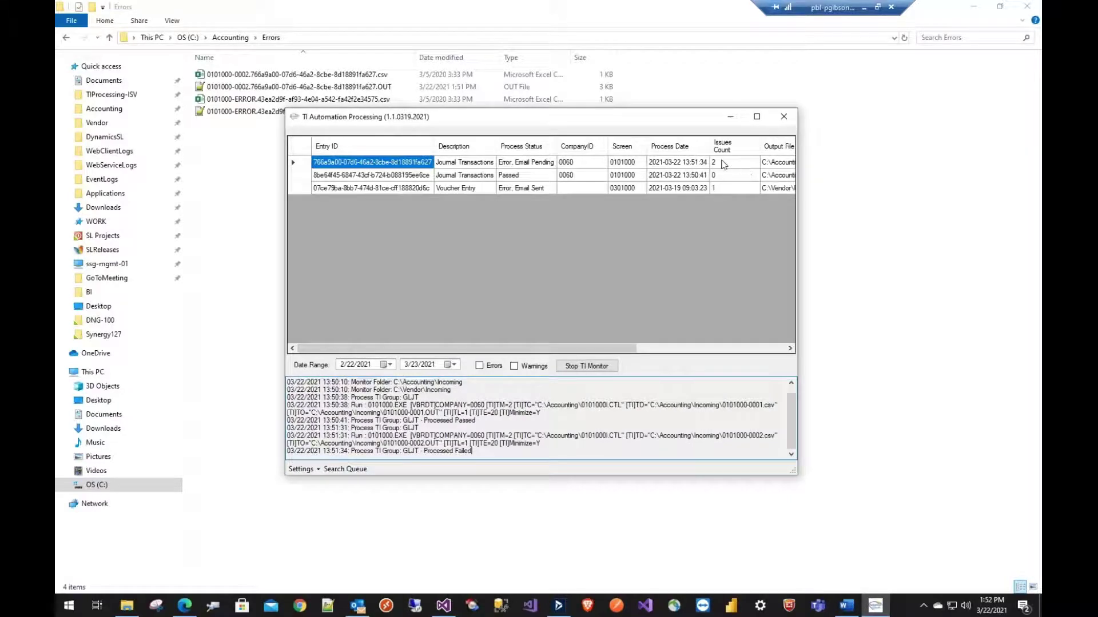
double_click(722, 163)
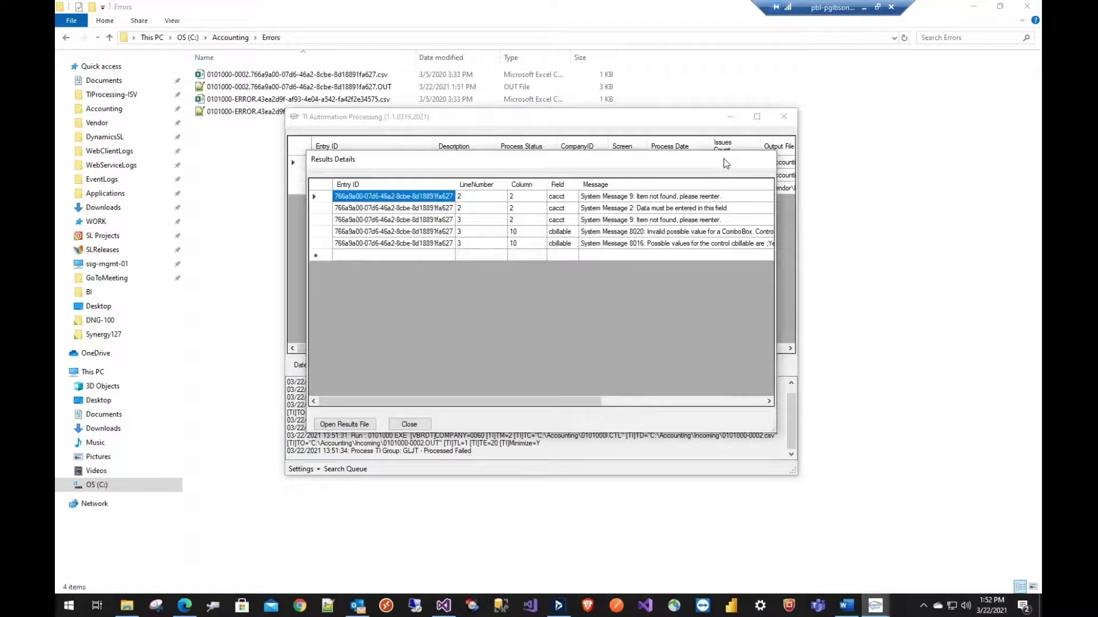
left_click_drag(776, 197, 952, 197)
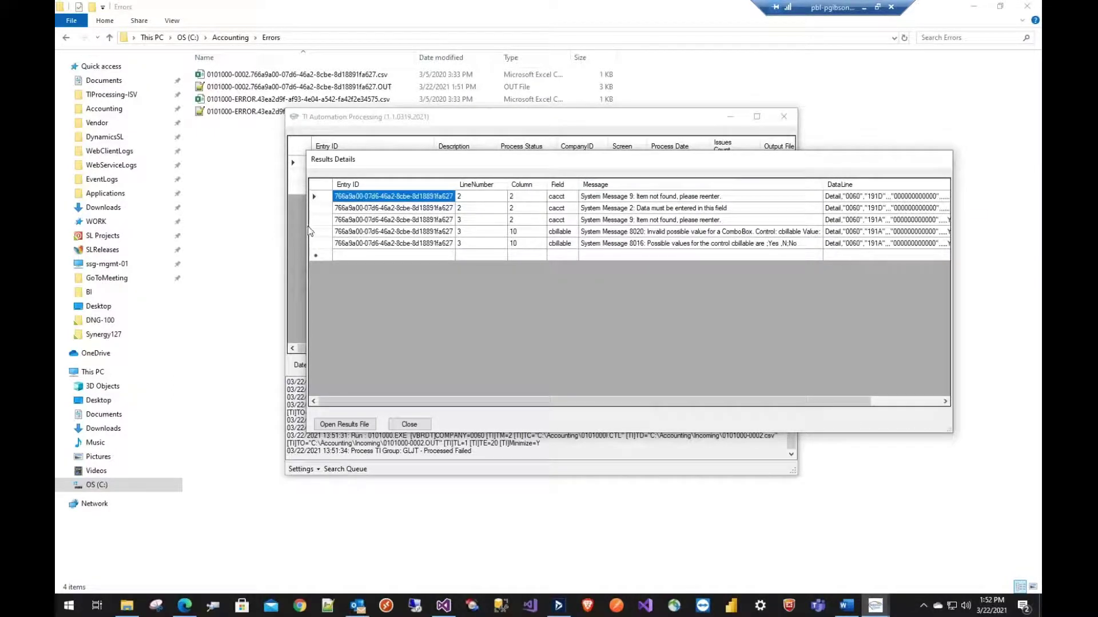
left_click_drag(303, 228, 107, 228)
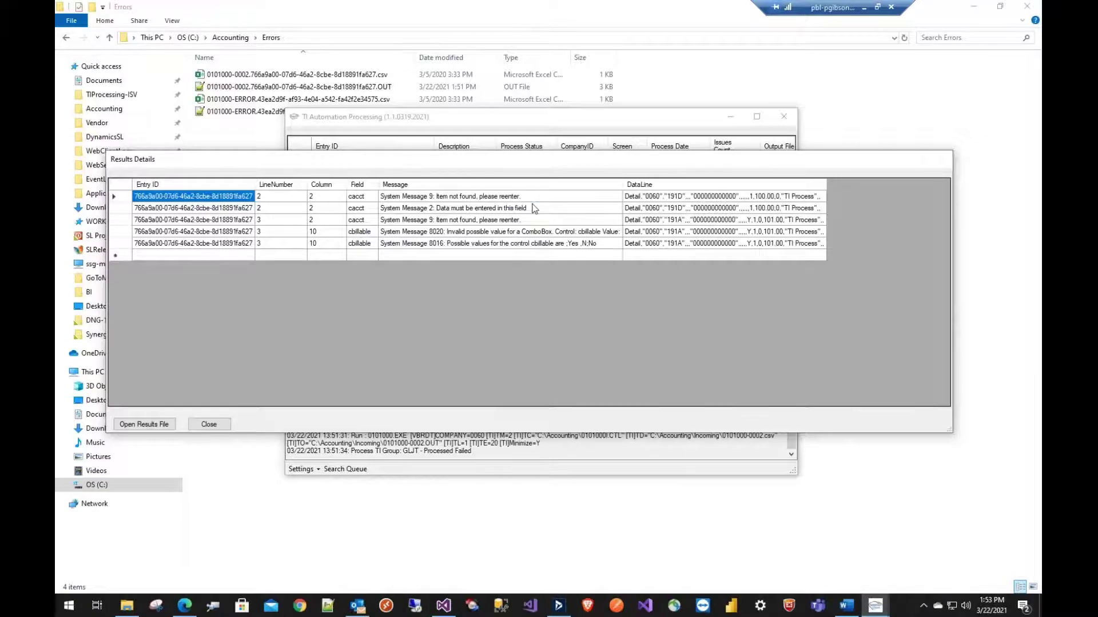
double_click(552, 209)
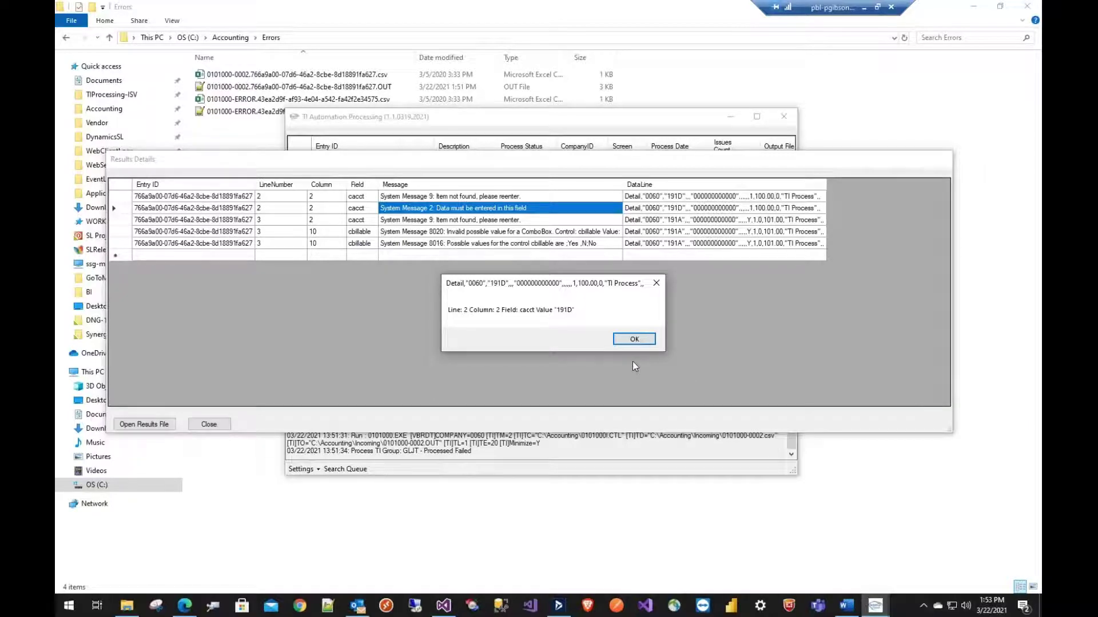
left_click(636, 339)
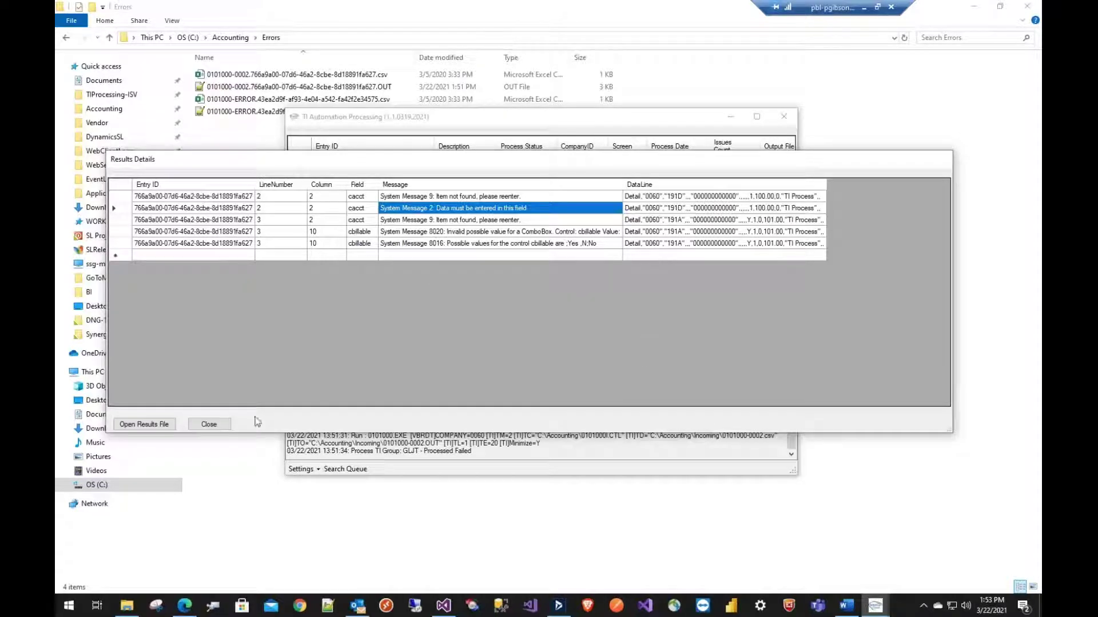
left_click(217, 423)
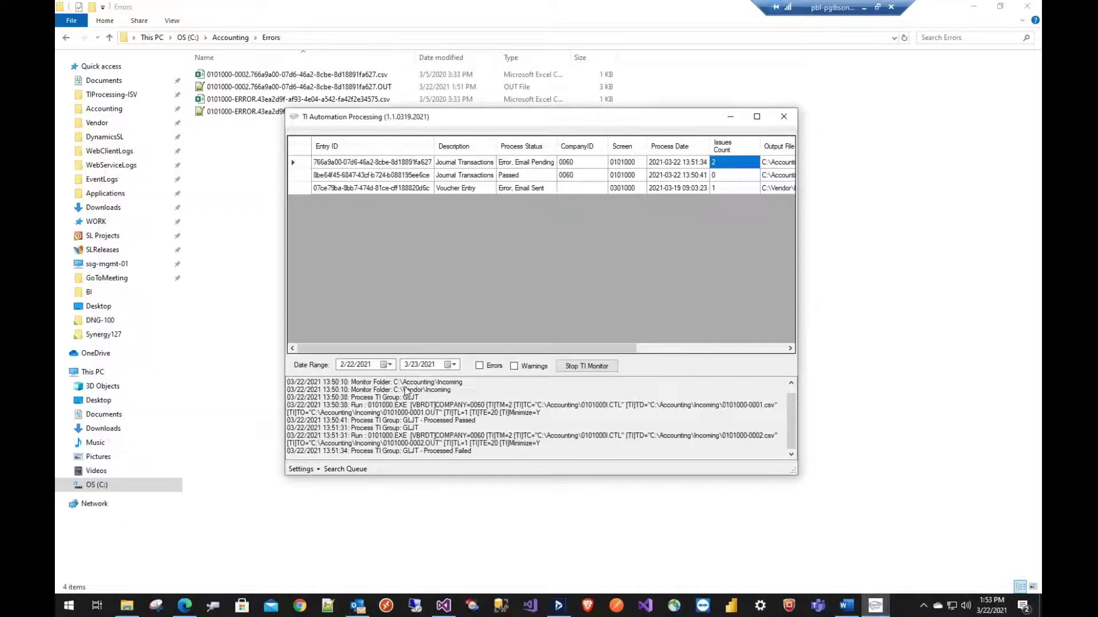
- Set the start of the queue's date range back to 10/1/2020
left_click(389, 364)
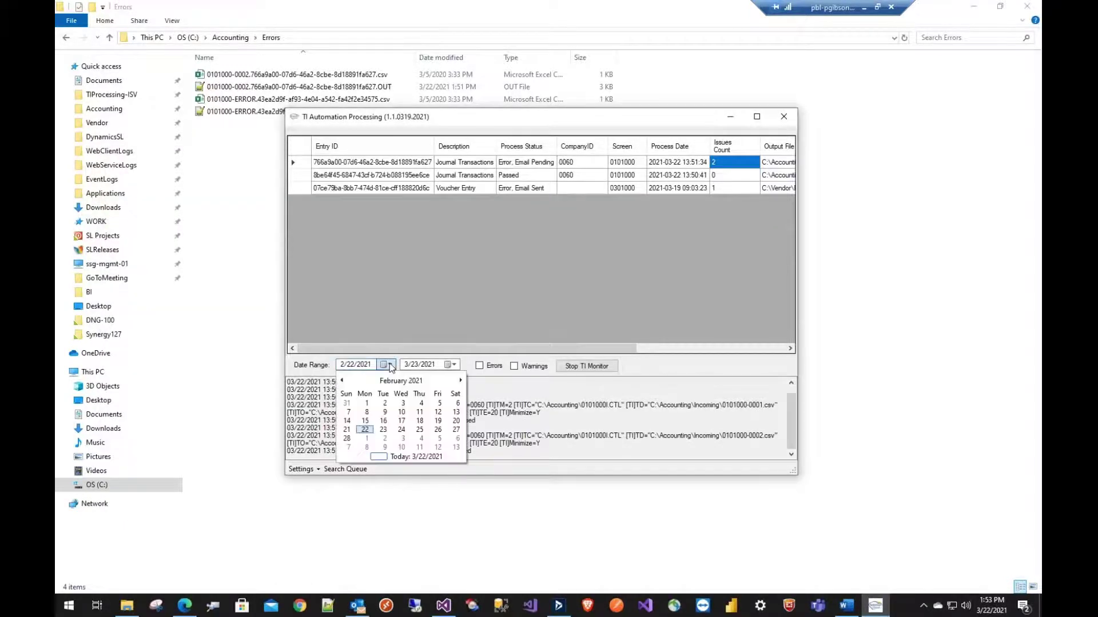
left_click(341, 380)
left_click(341, 380)
left_click(341, 381)
left_click(341, 380)
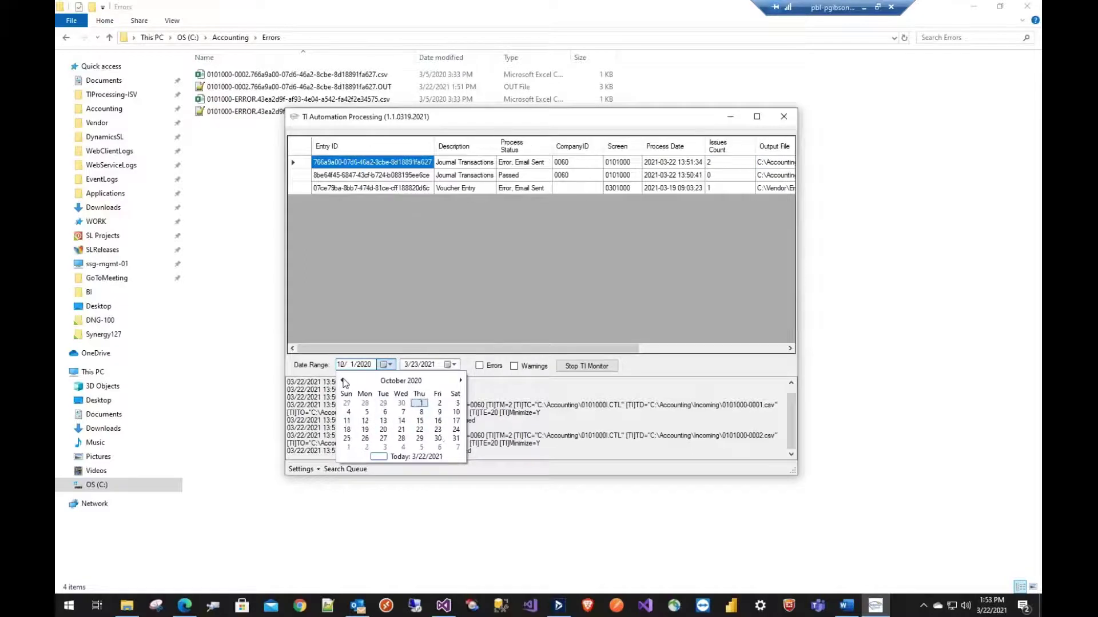
left_click(419, 404)
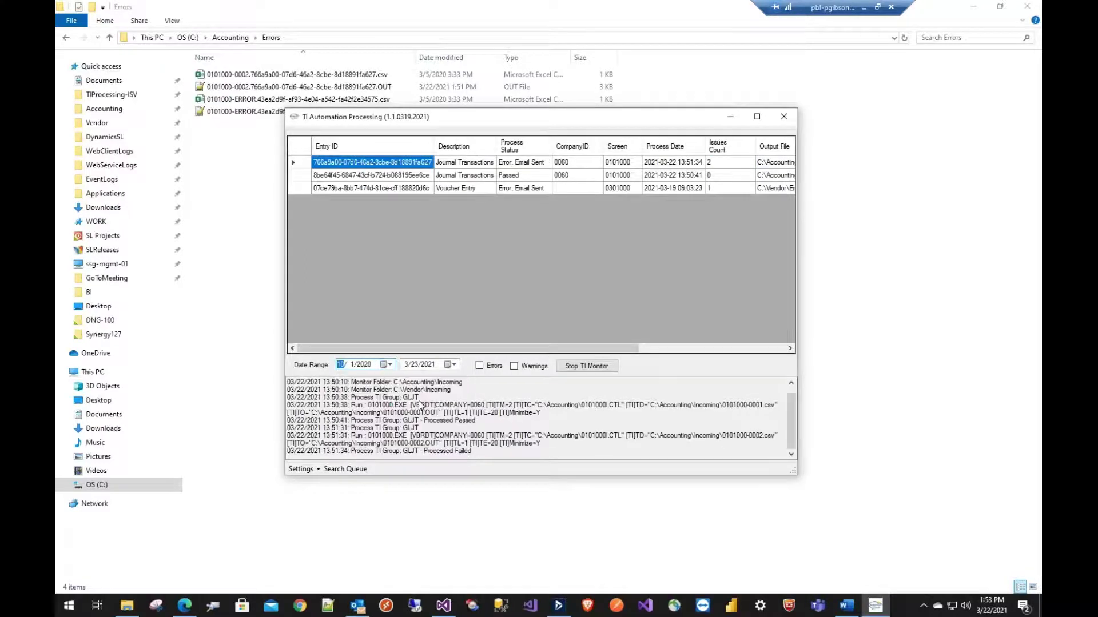
- Set the start of the queue's date range to today's date, 3/22/2021
left_click(389, 365)
left_click(462, 380)
left_click(462, 380)
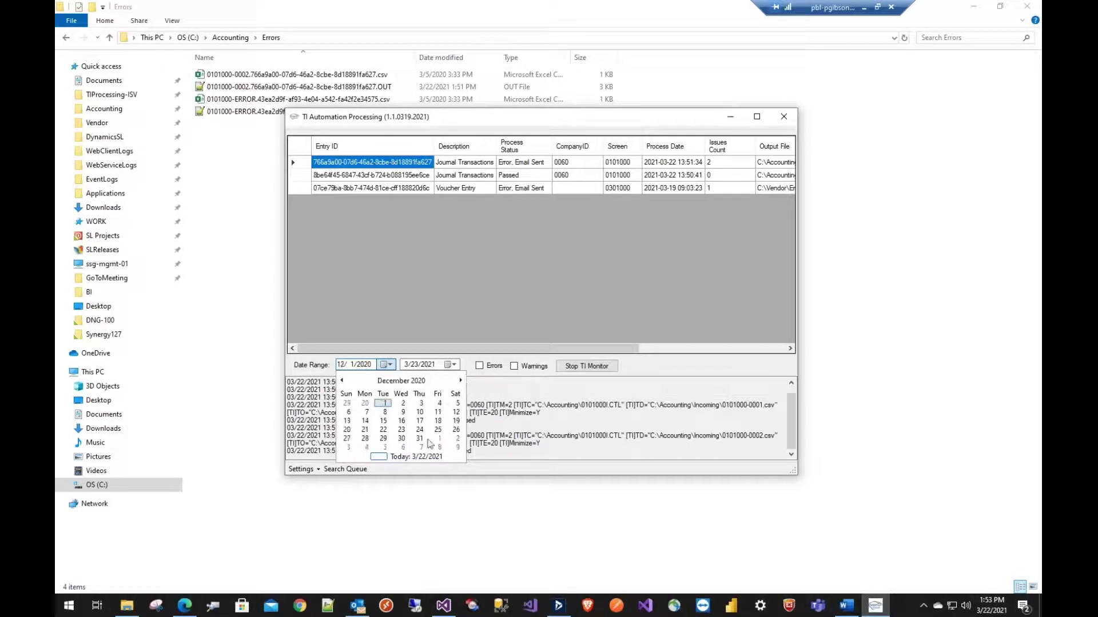
left_click(383, 457)
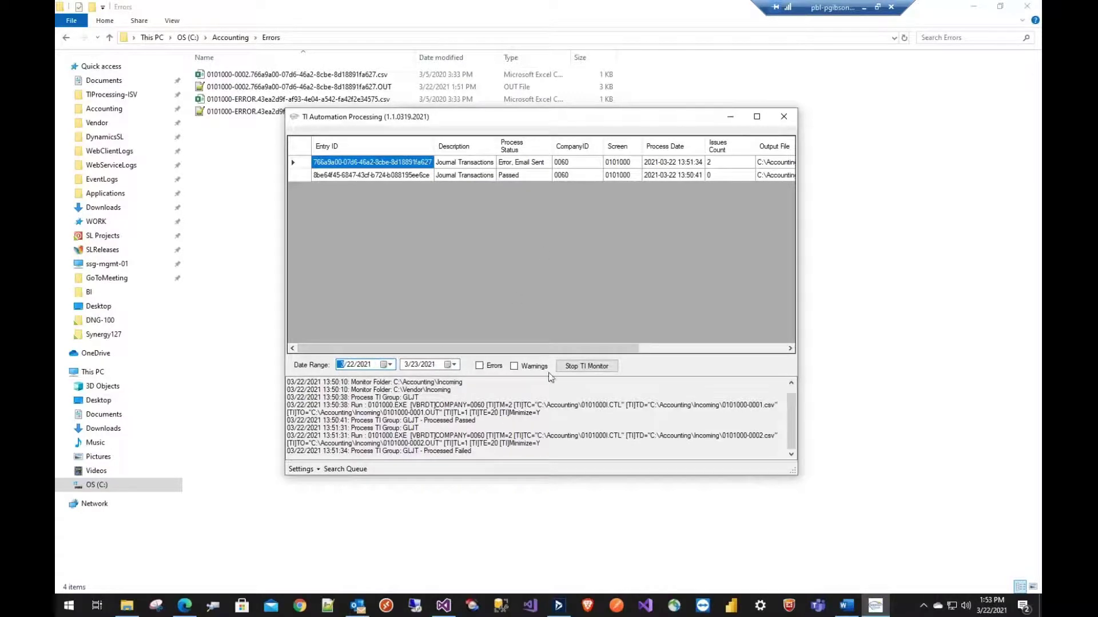
- Filter the queue to warnings, clear that filter, and show only the entries with errors
left_click(514, 366)
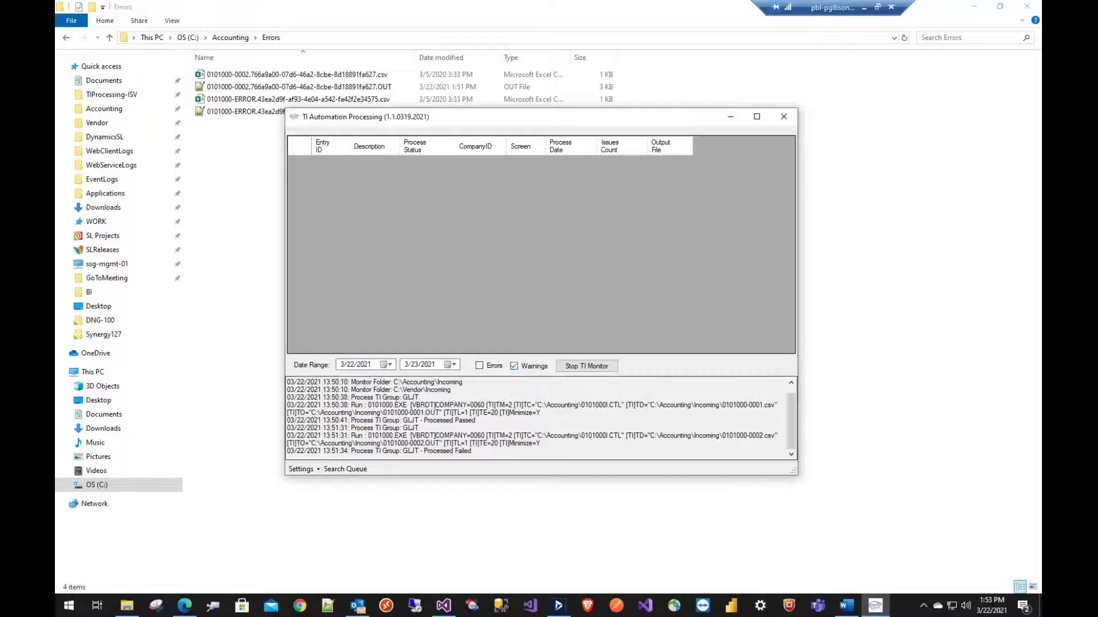
left_click(515, 367)
left_click(479, 366)
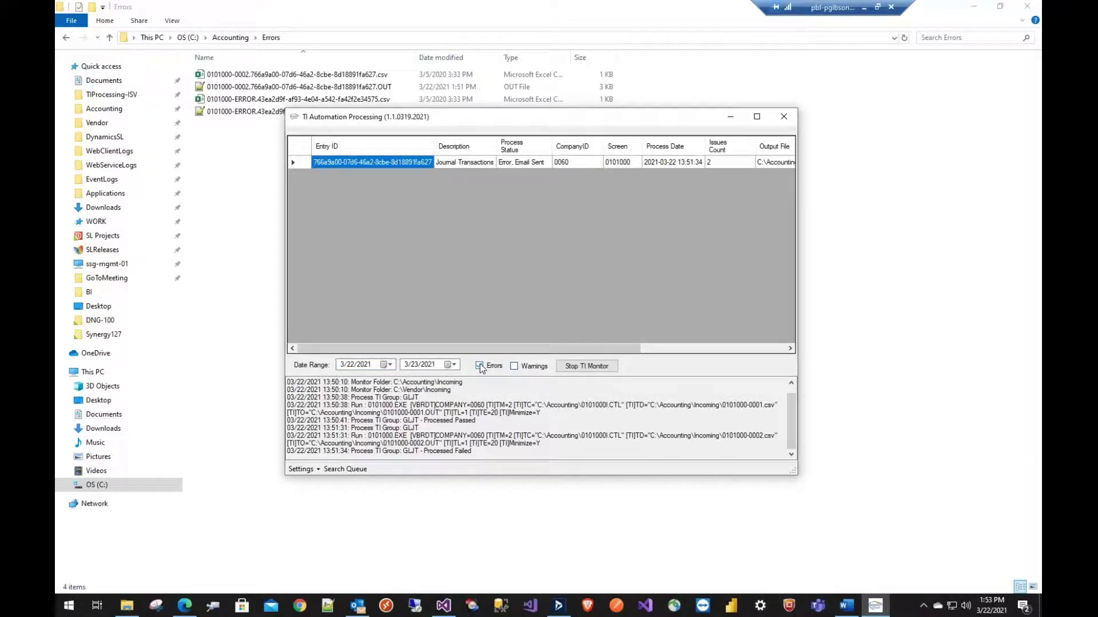
- In File Explorer, copy 0301000-0001.csv from the C:\Vendor folder into its Incoming subfolder
left_click(224, 217)
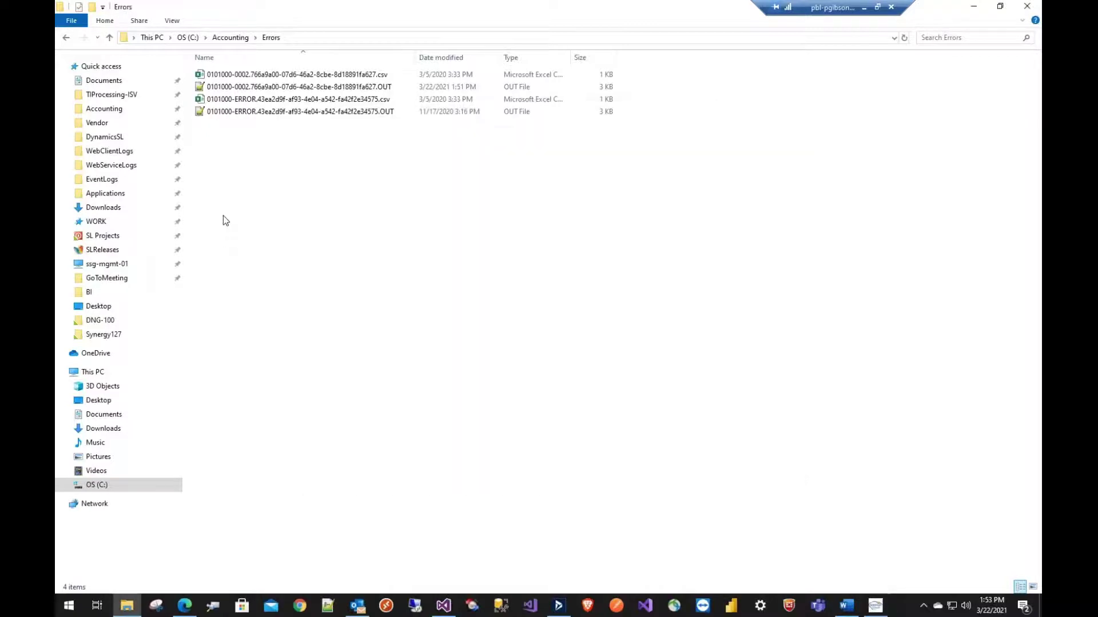
left_click(188, 37)
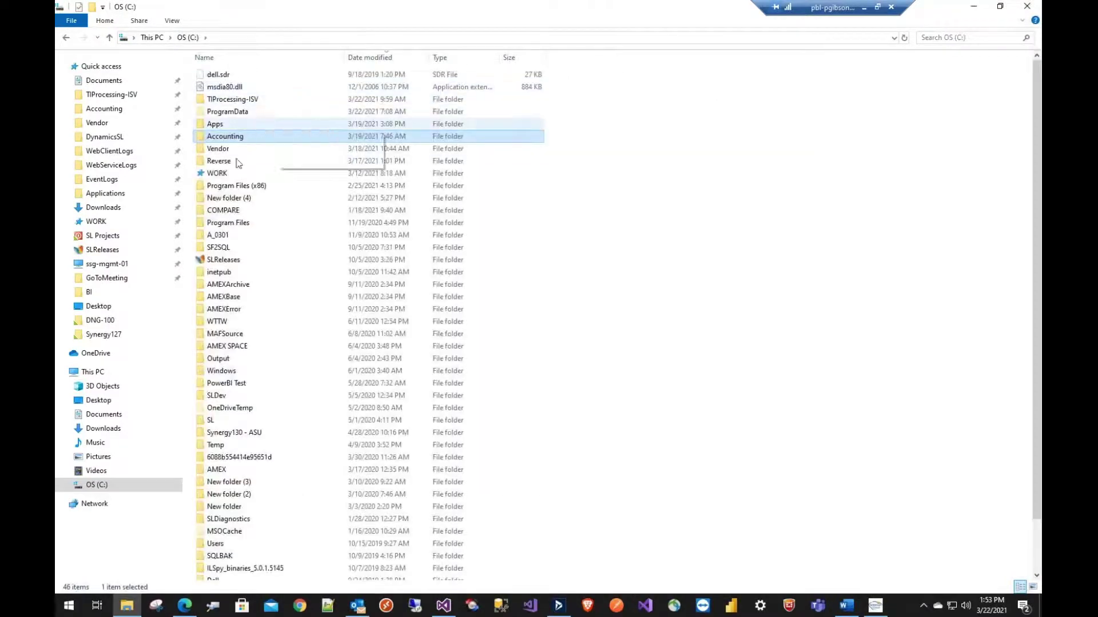
left_click(114, 123)
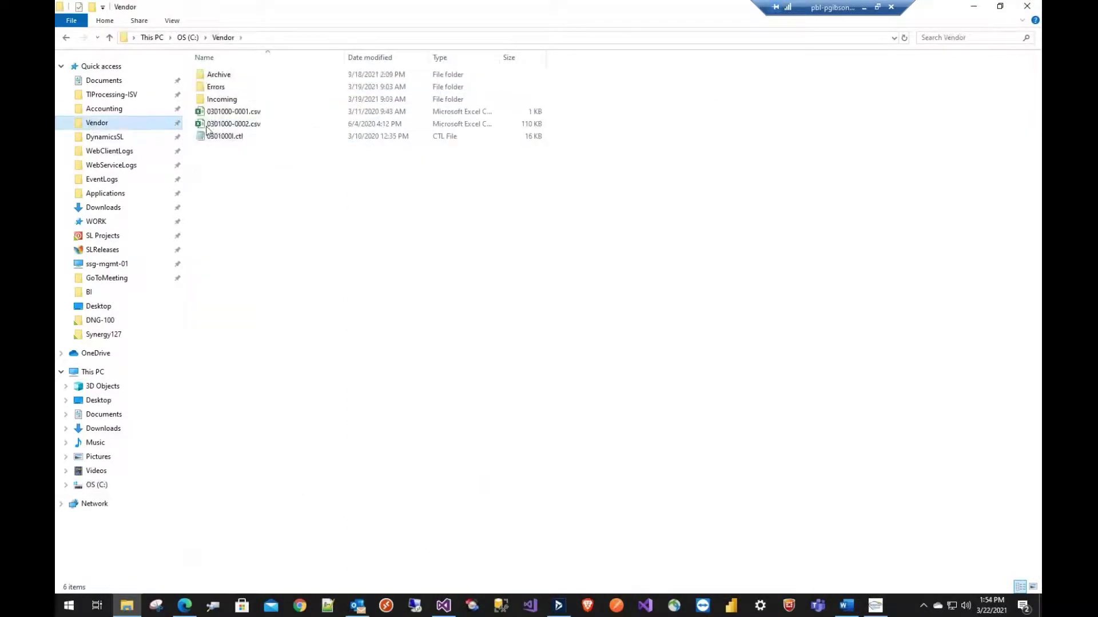
right_click(244, 112)
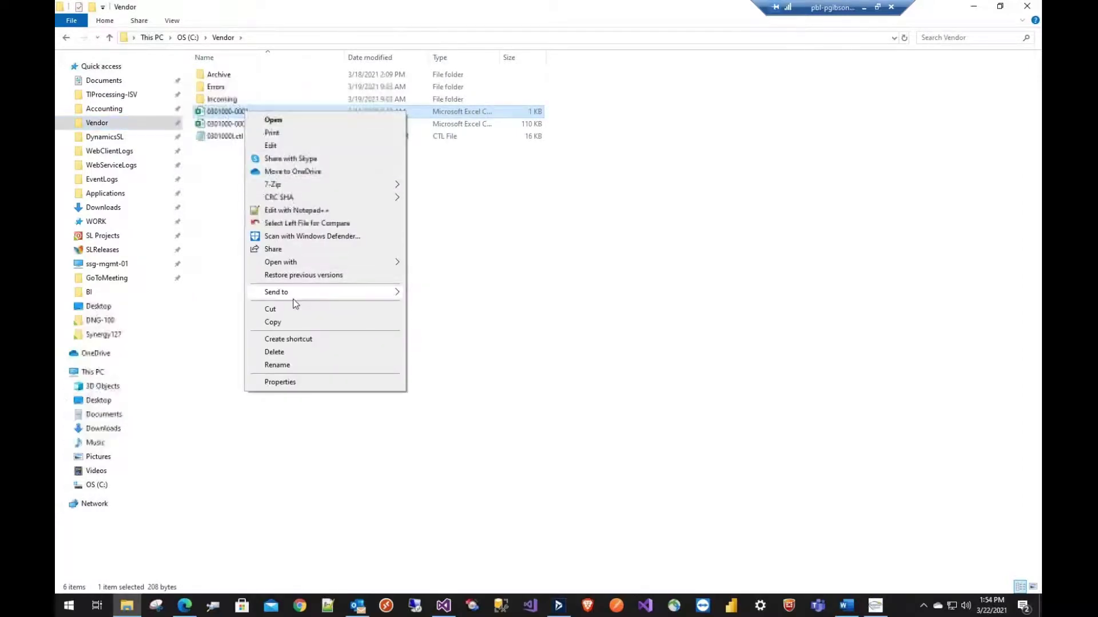
left_click(279, 323)
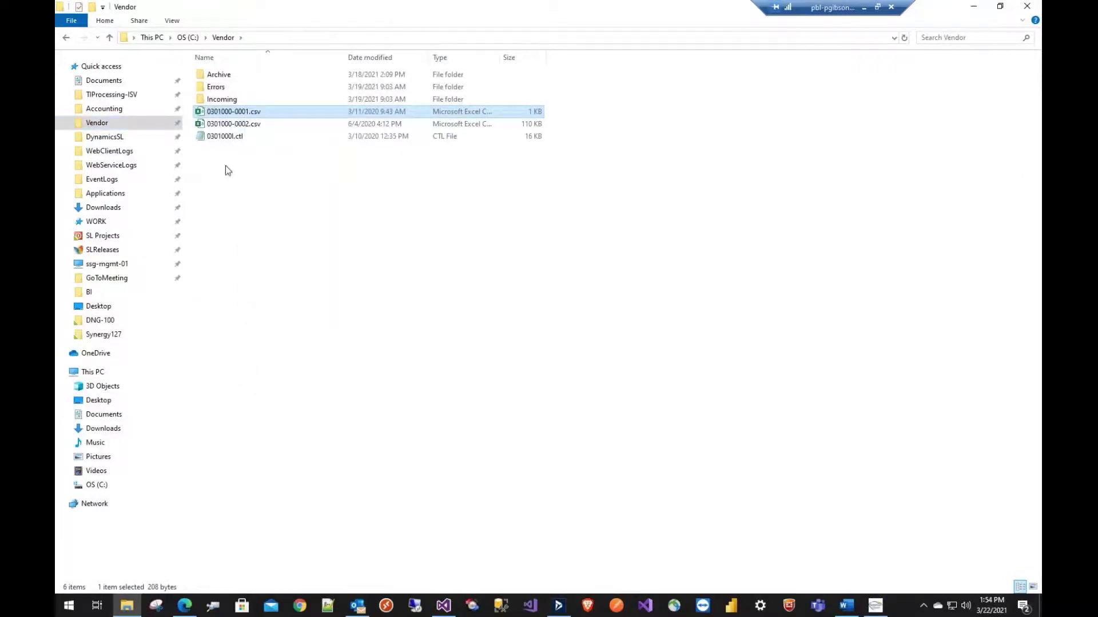
double_click(227, 98)
right_click(331, 151)
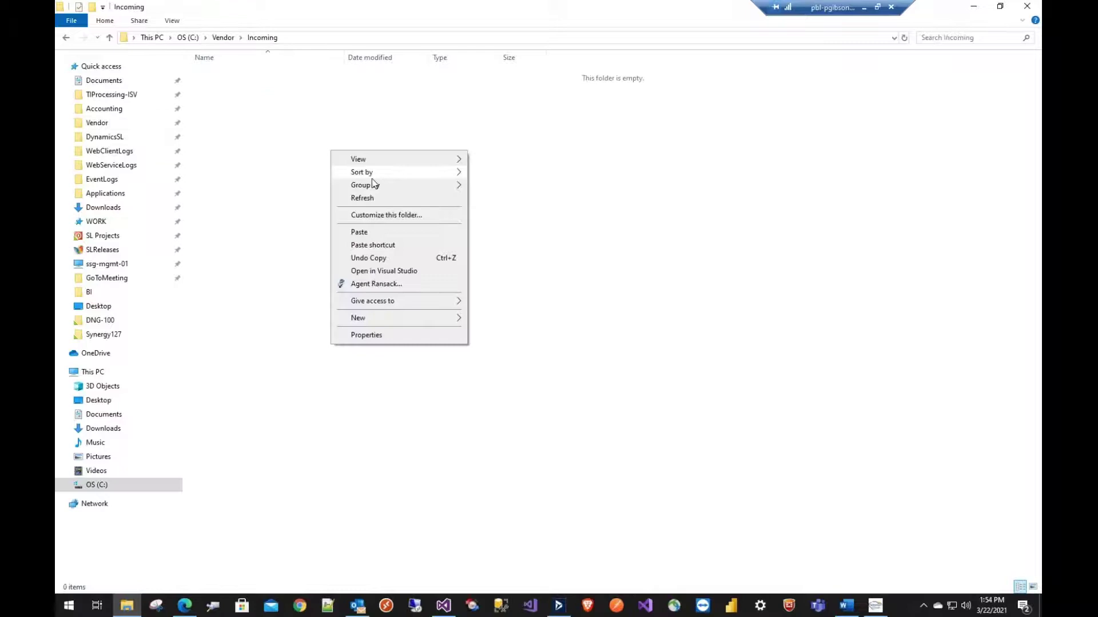
left_click(359, 232)
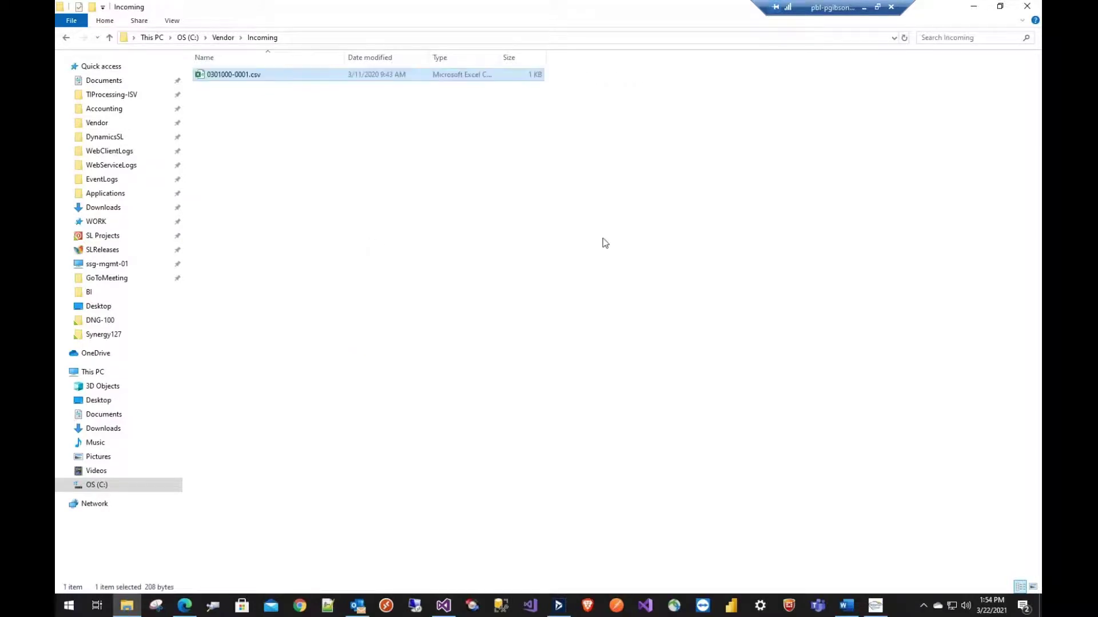
- Switch back to TI Automation Processing, keep the start date at 3/22/2021, and clear the Errors filter
left_click(873, 608)
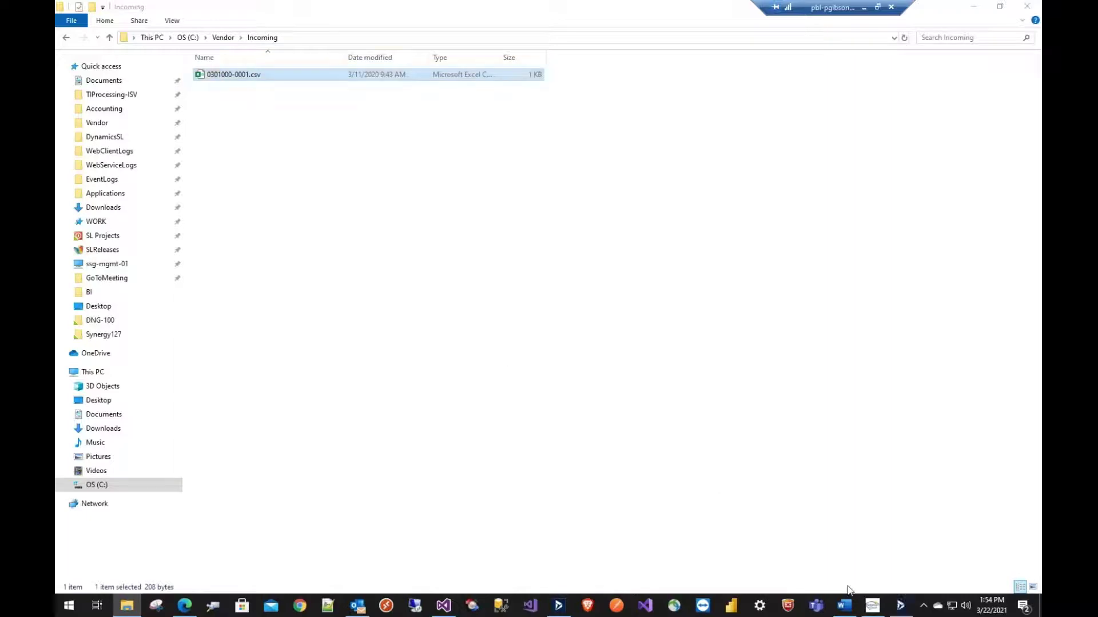
left_click(874, 609)
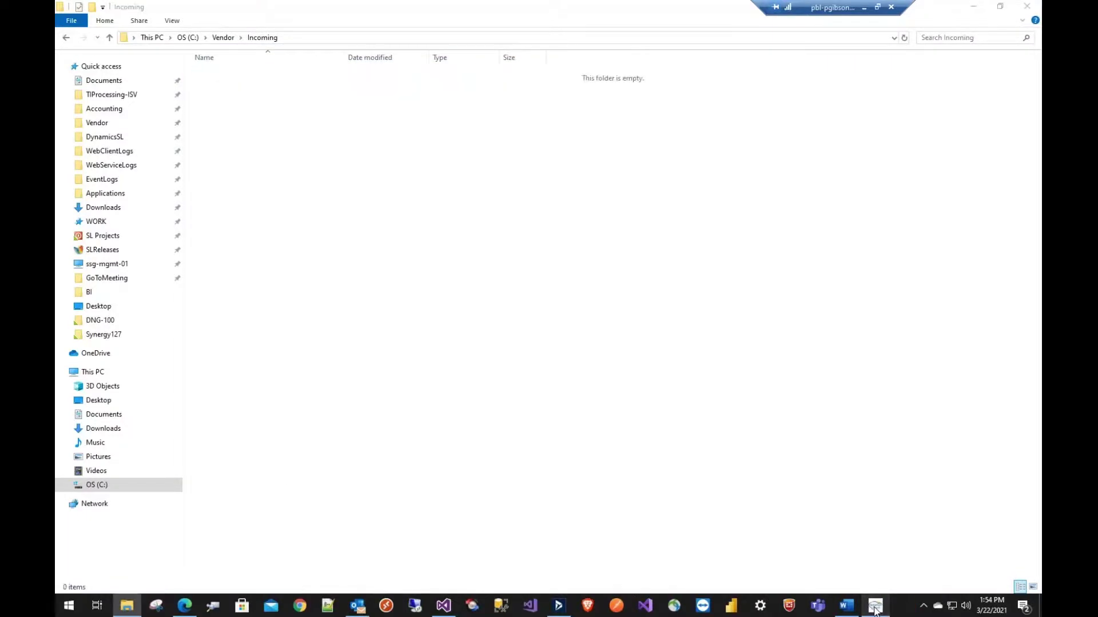
left_click(873, 609)
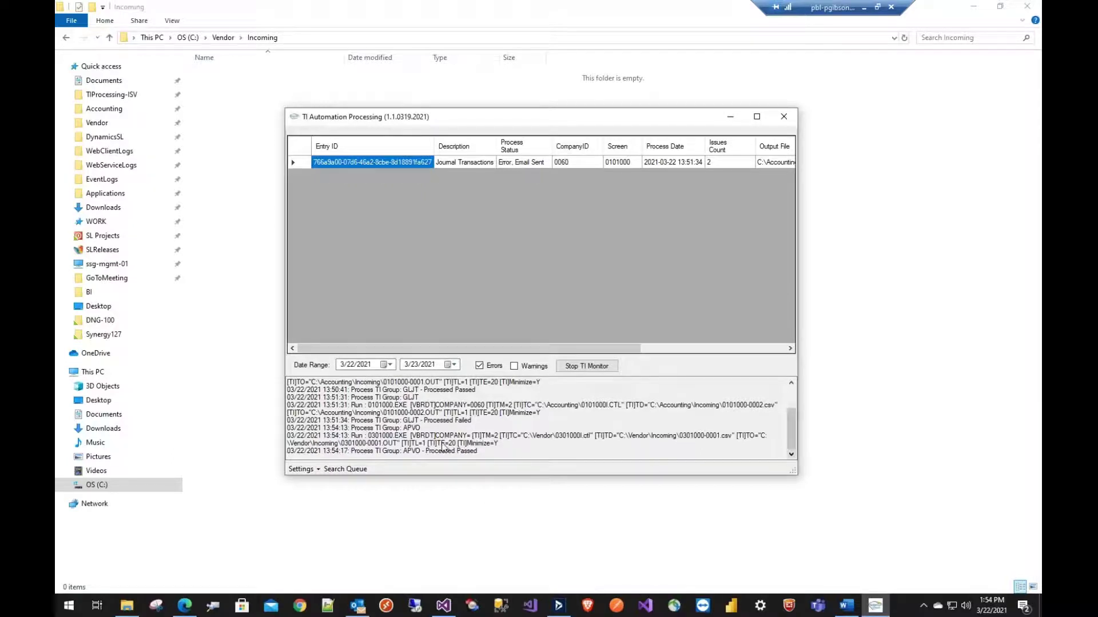
left_click(390, 365)
left_click(365, 430)
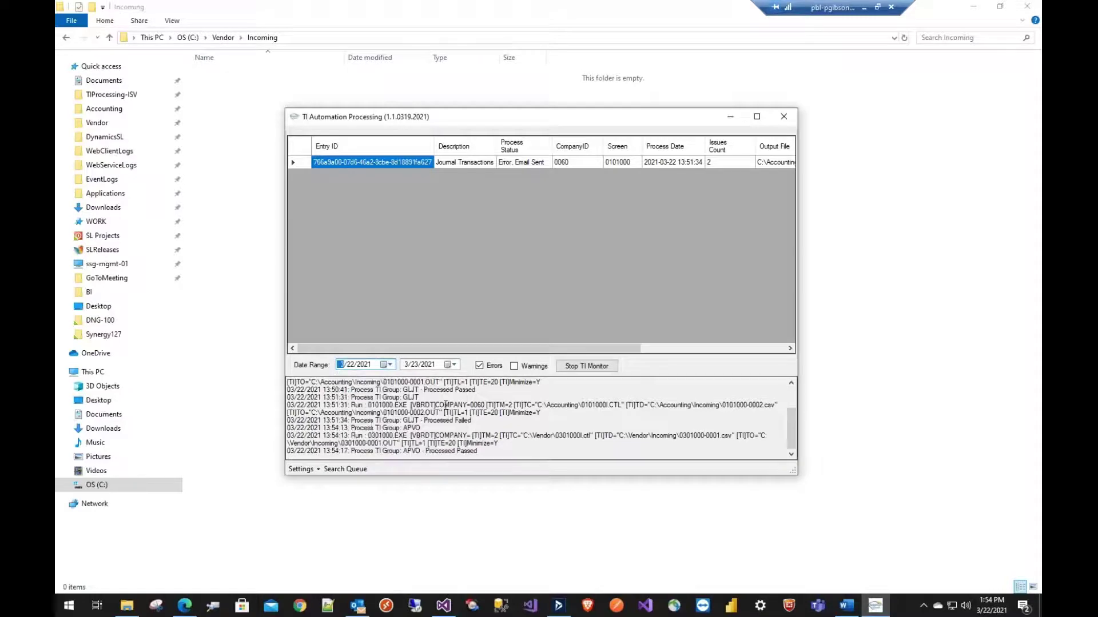
left_click(480, 366)
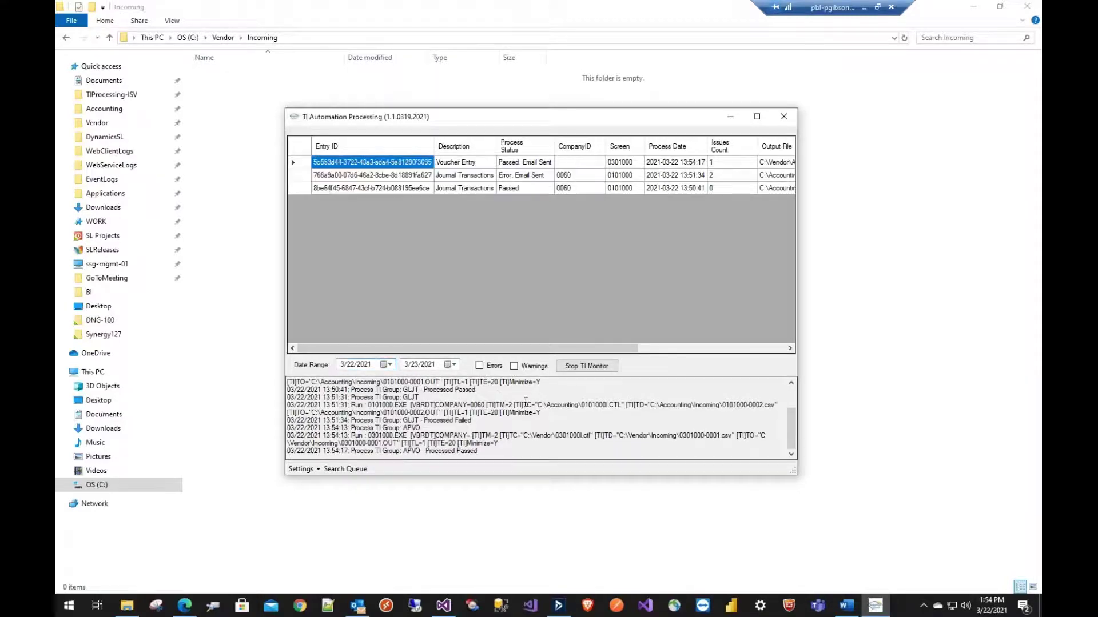
- Briefly filter the queue to warnings, and highlight the out-of-balance message in the APVO warning email in the Hotmail inbox
left_click(515, 366)
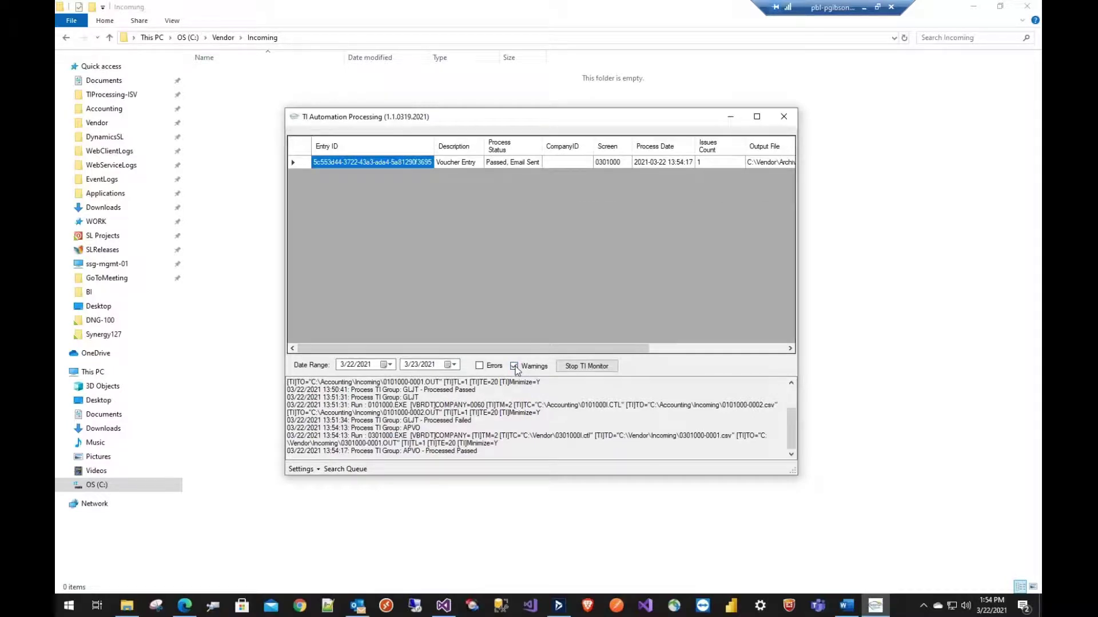
left_click(514, 366)
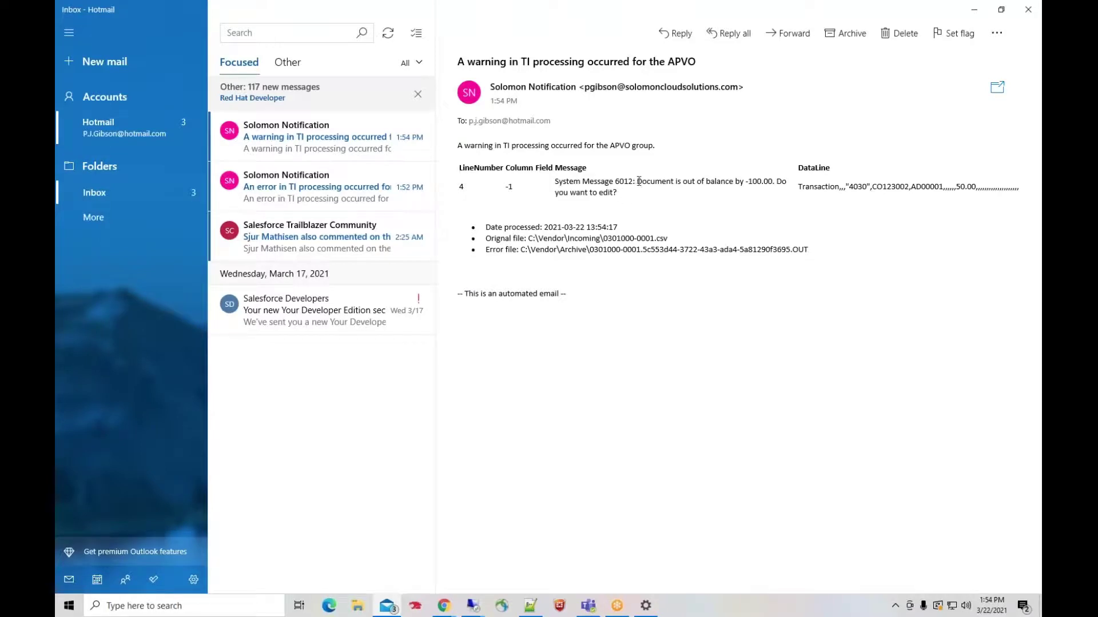
left_click_drag(638, 181, 787, 177)
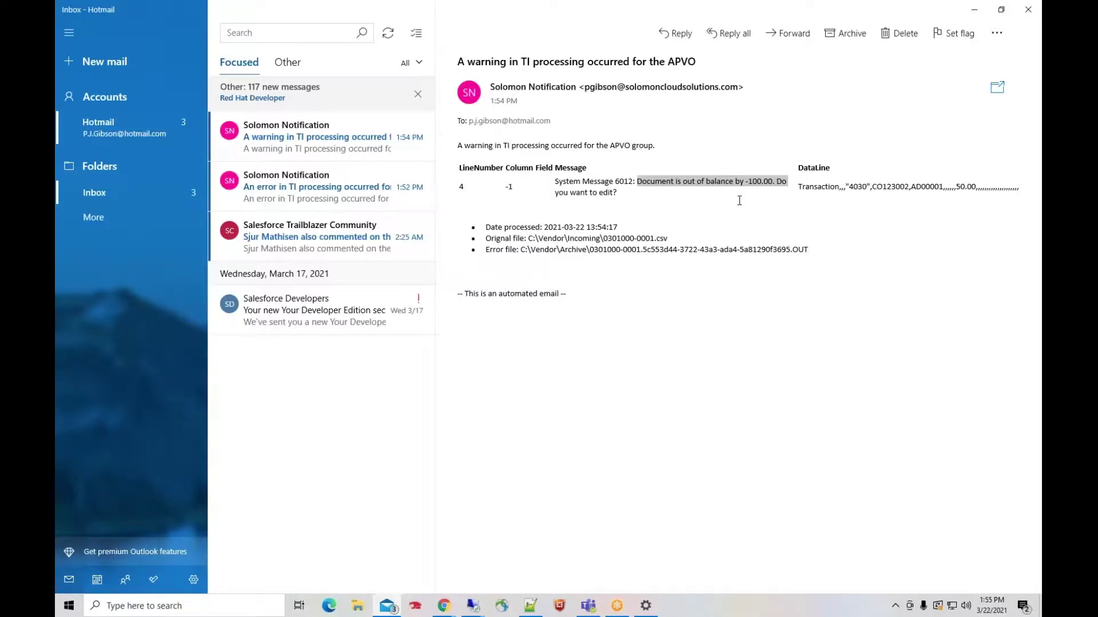
left_click(975, 13)
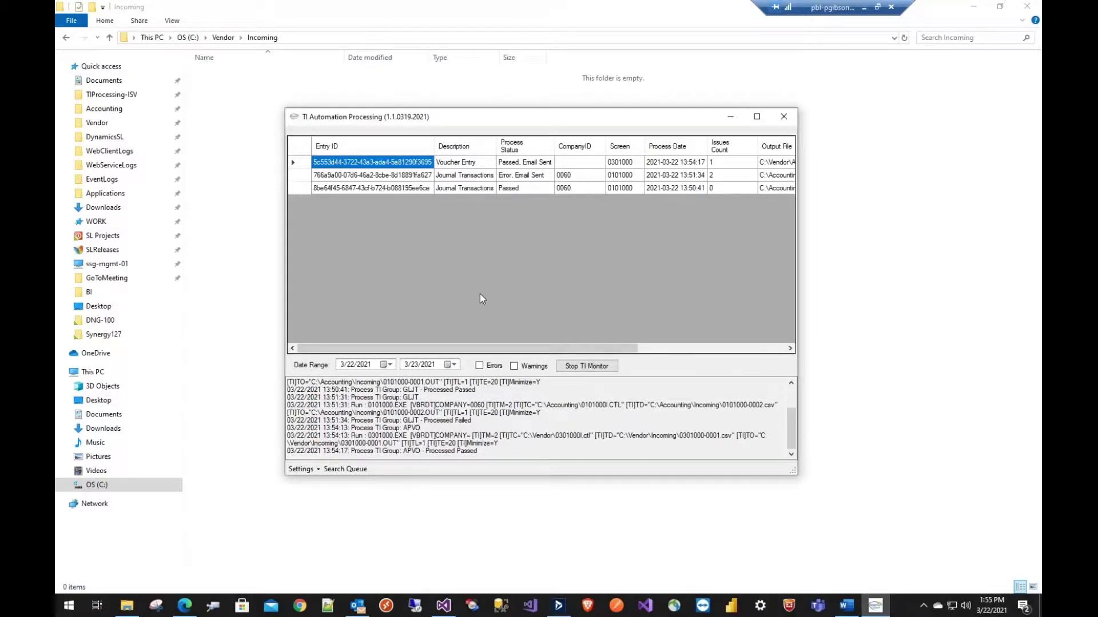
- Open the process list over the main window and review the GLJT process's settings without saving
left_click(306, 470)
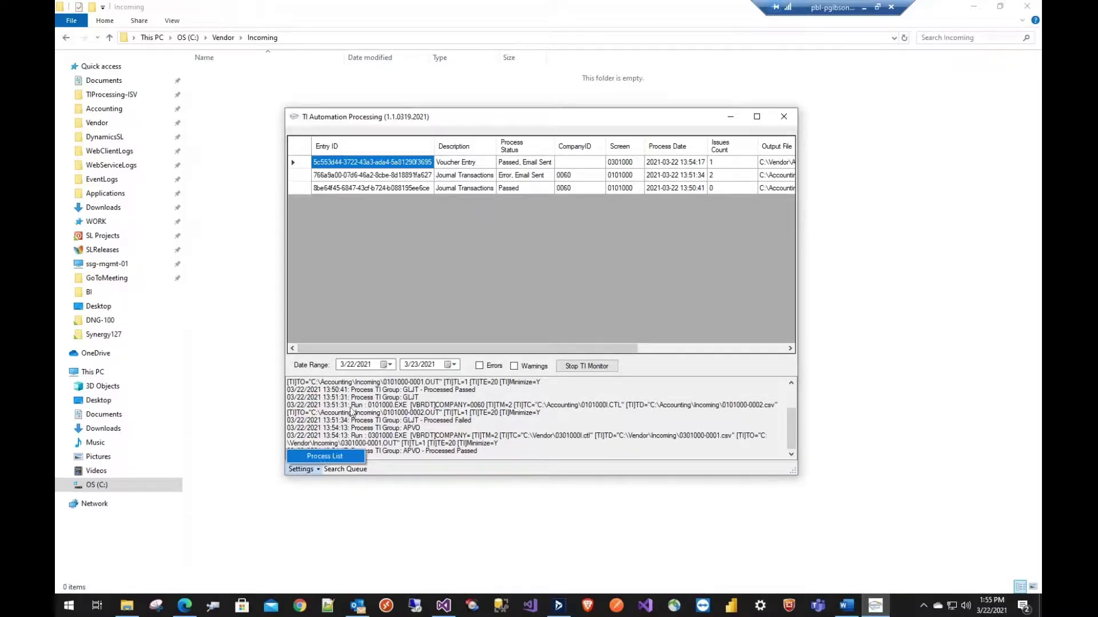
left_click(320, 454)
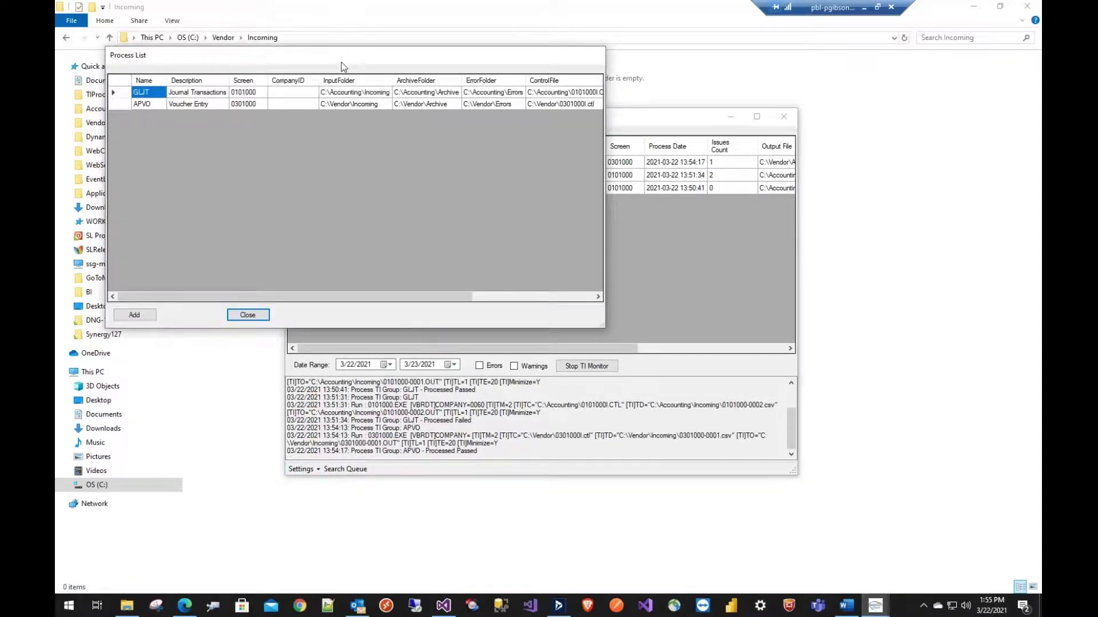
left_click_drag(343, 56, 537, 91)
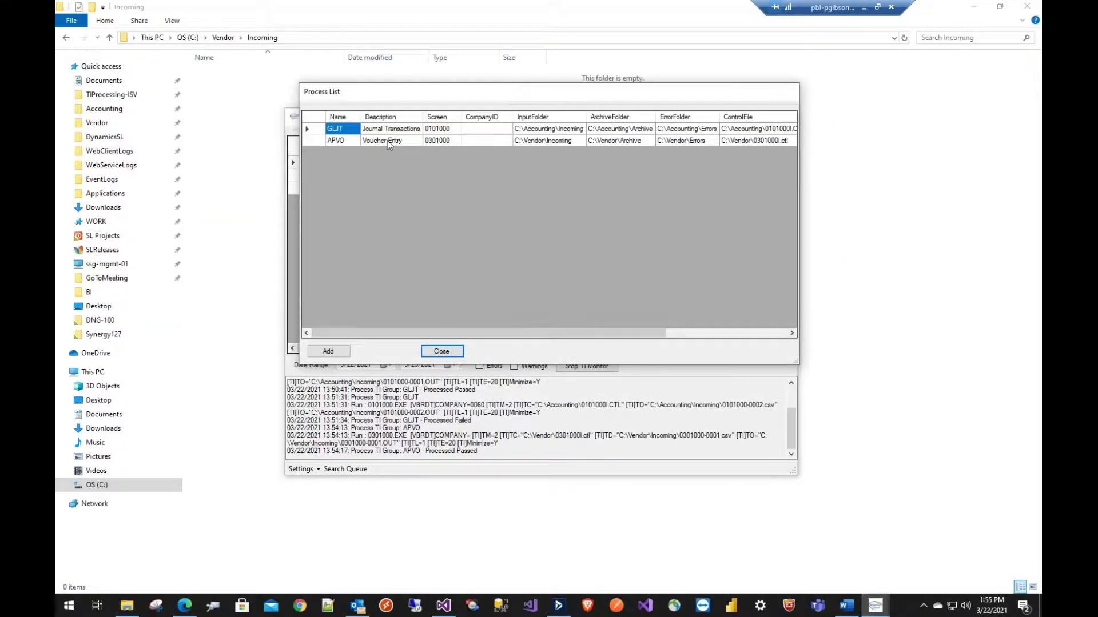
double_click(313, 128)
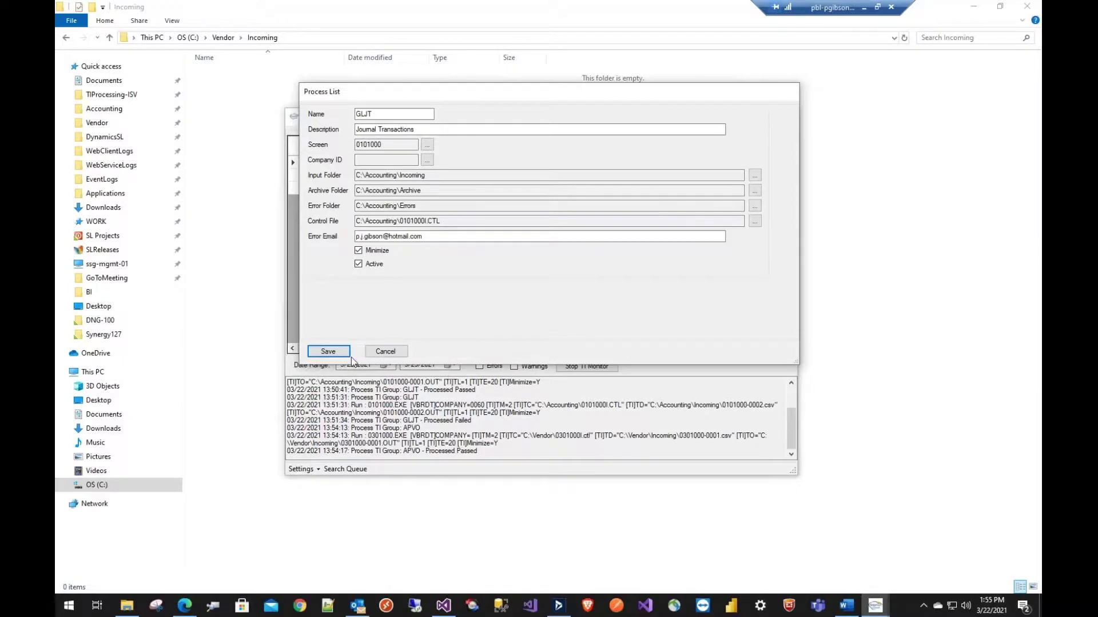
left_click(382, 354)
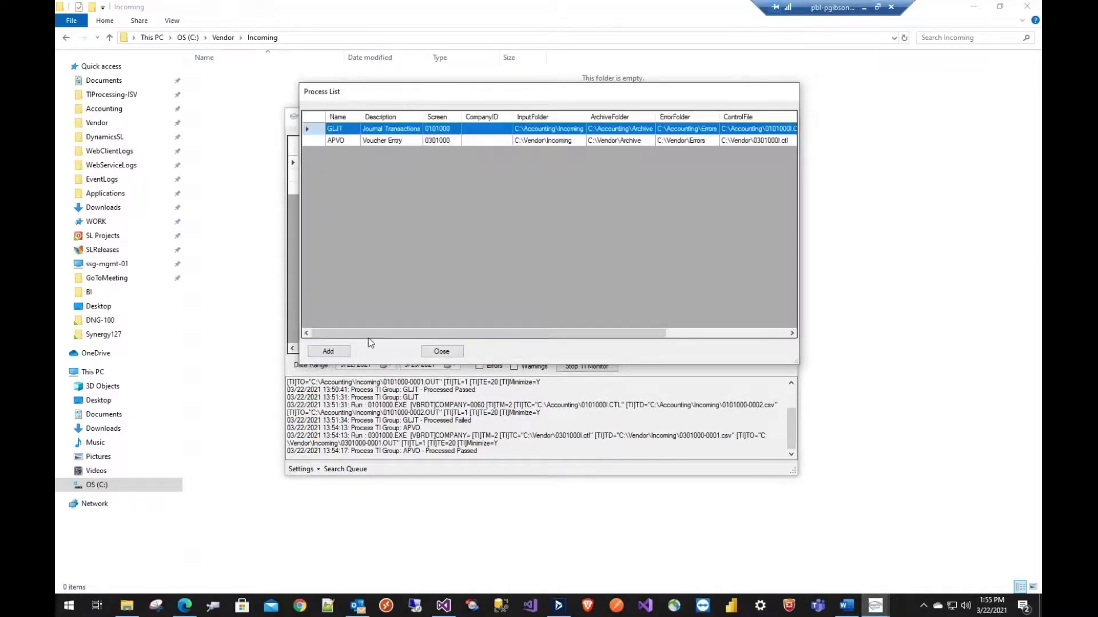
- Review the APVO process's settings without saving, close the process list, and highlight the latest APVO run in the log
double_click(318, 142)
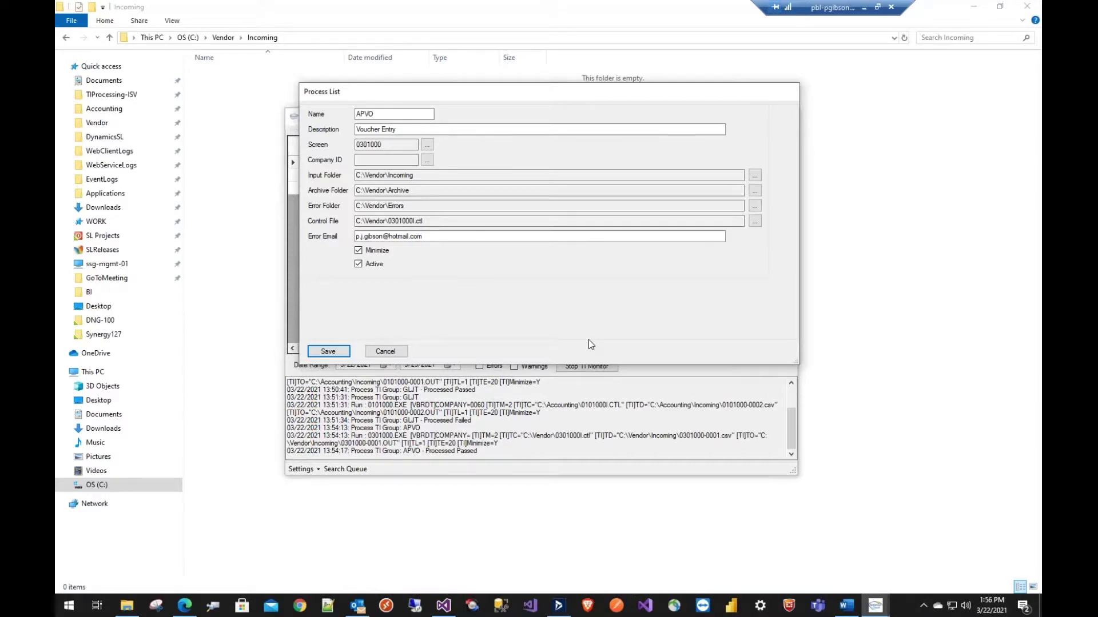
left_click(385, 351)
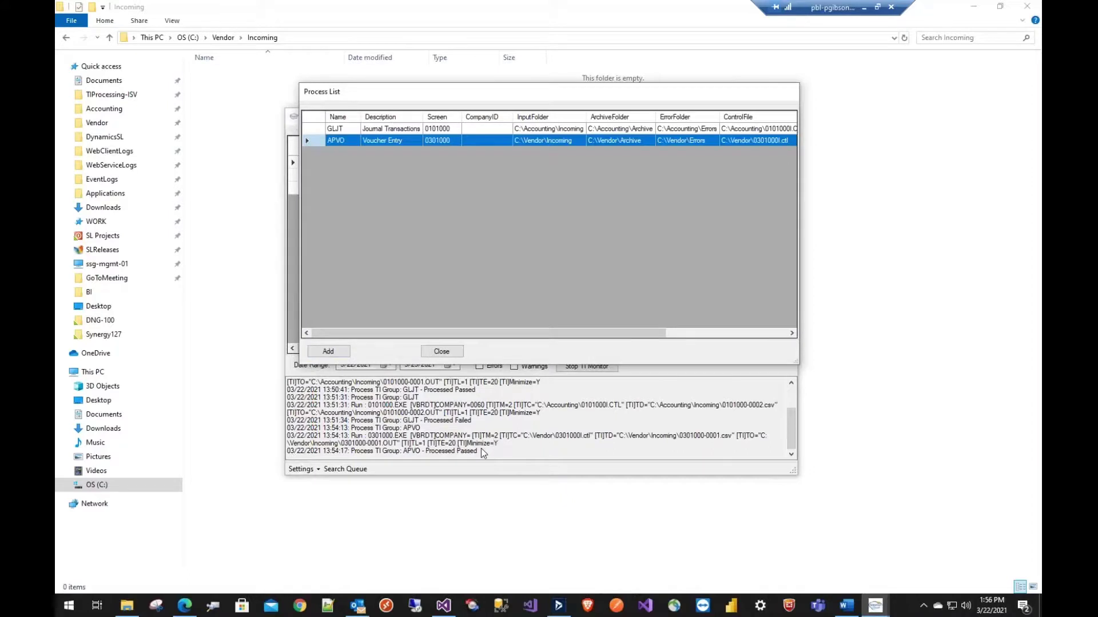
left_click(441, 351)
left_click_drag(487, 457, 281, 436)
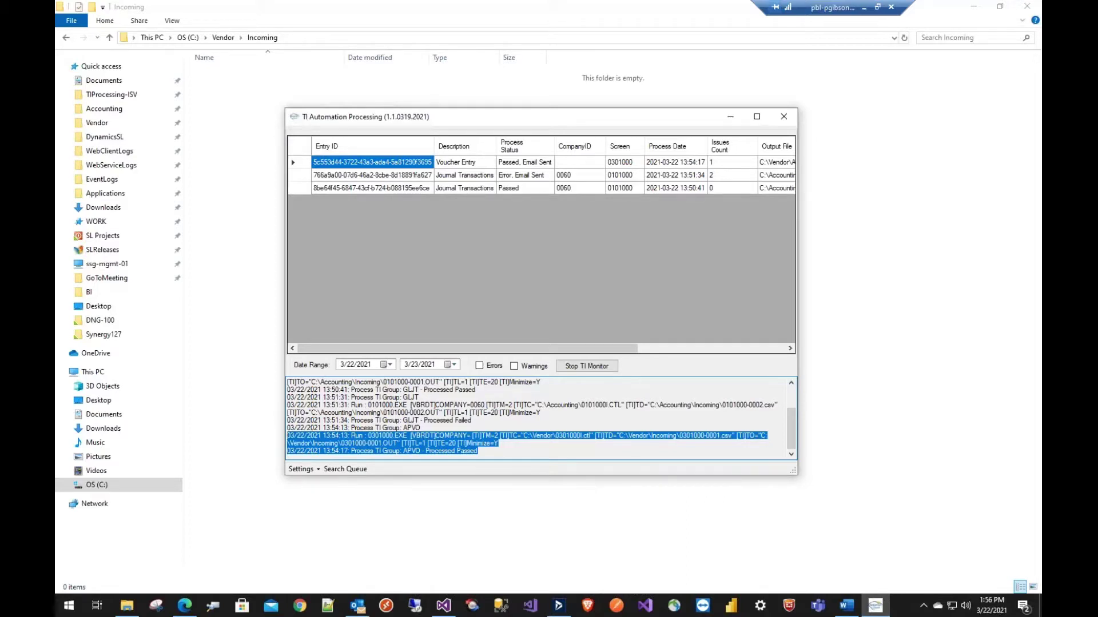
- Switch to TI Processing.docx in Word and highlight message code 8071 in the IgnoreMessages setting
key("alt+Tab")
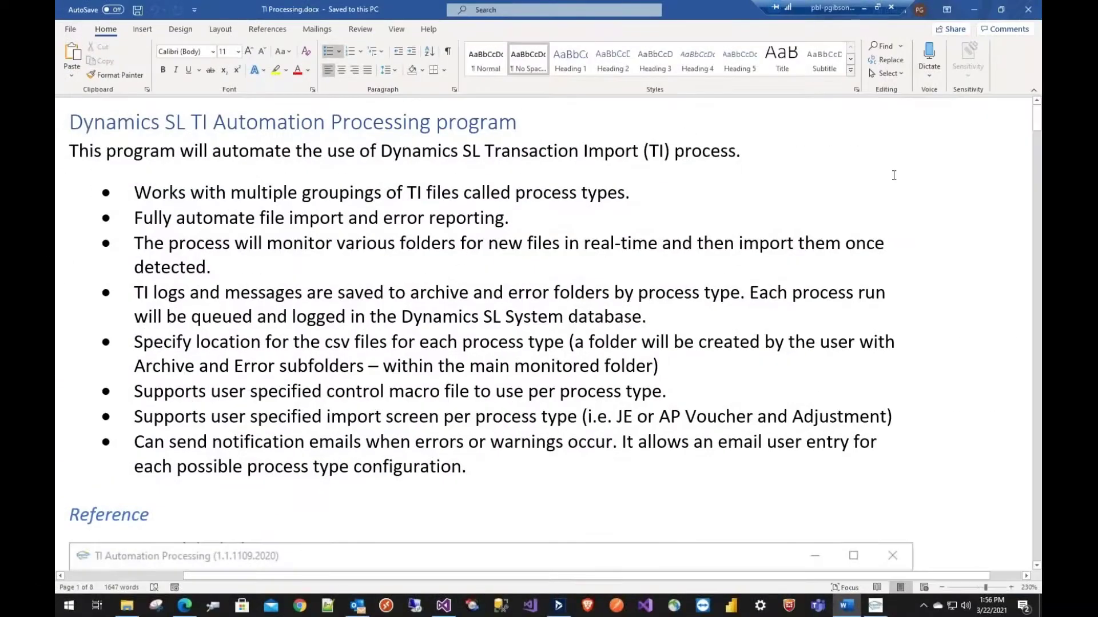
left_click_drag(1037, 121, 1036, 508)
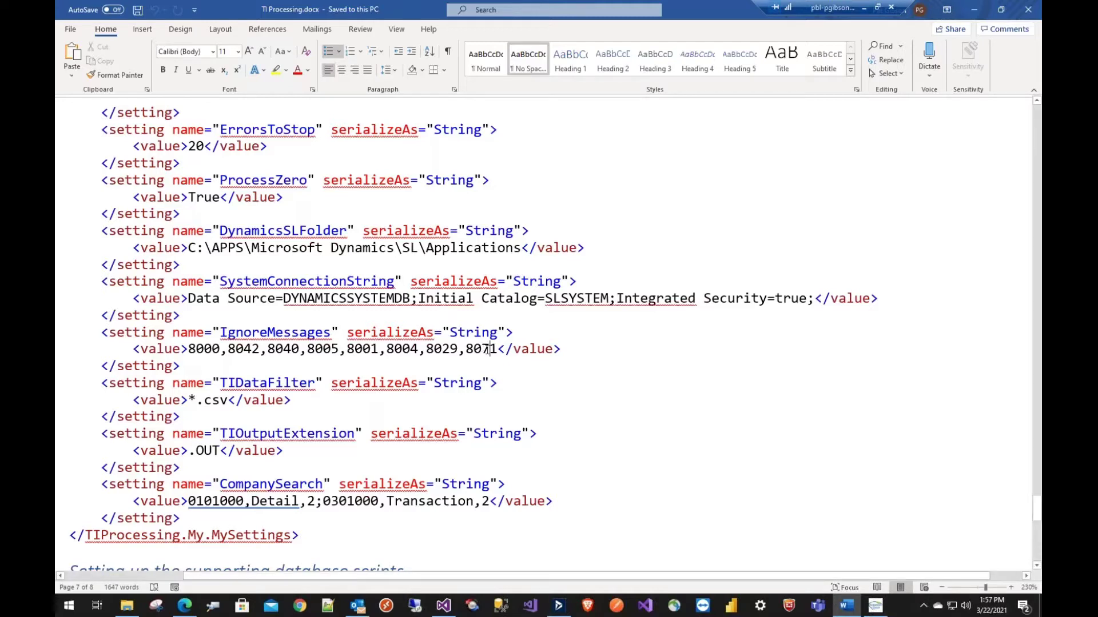
double_click(484, 348)
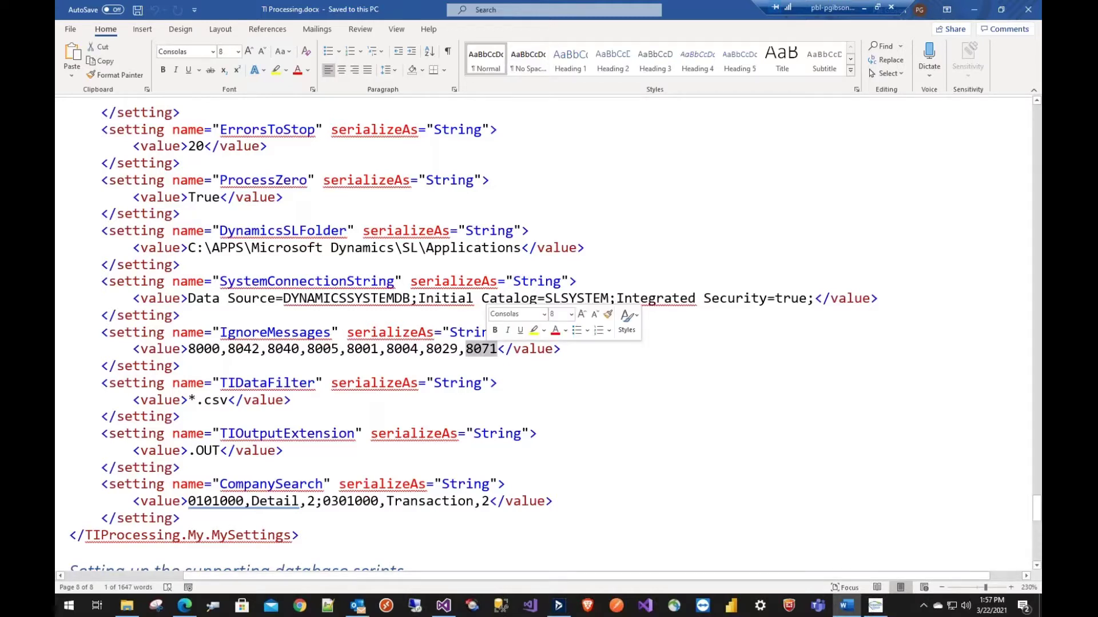